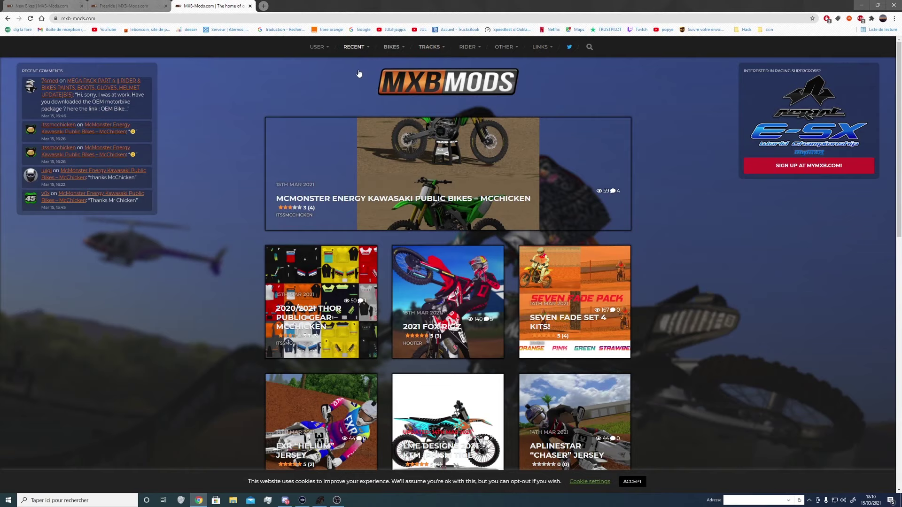
# Browse the bike and track categories on the mod site and bring up the New Bikes listing
pyautogui.moveTo(399, 49)
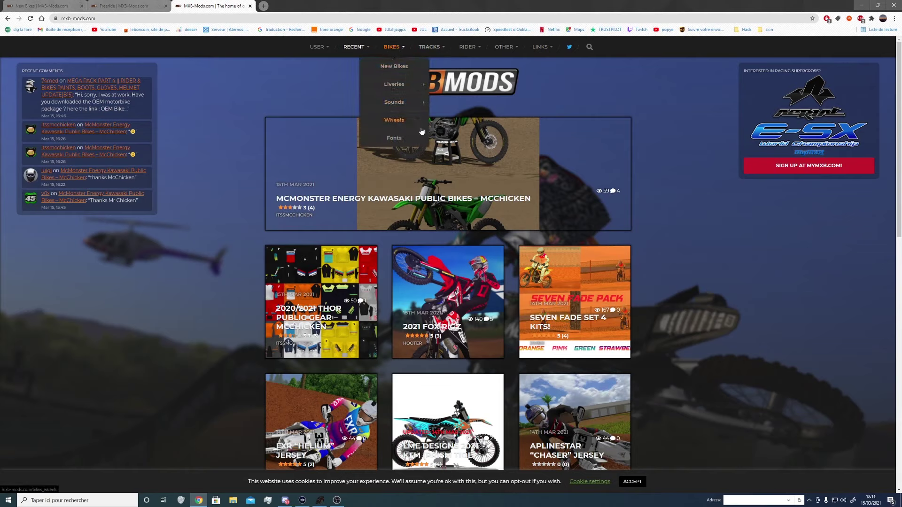
pyautogui.moveTo(430, 53)
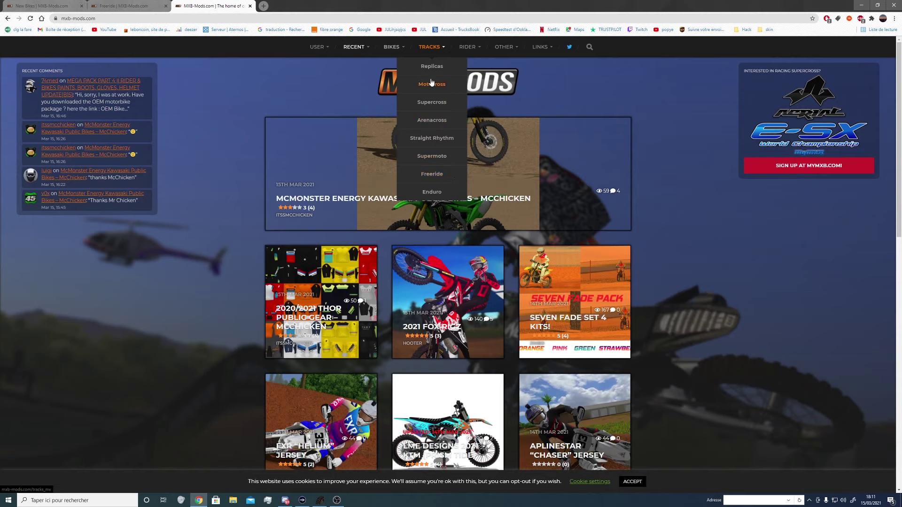
pyautogui.moveTo(474, 51)
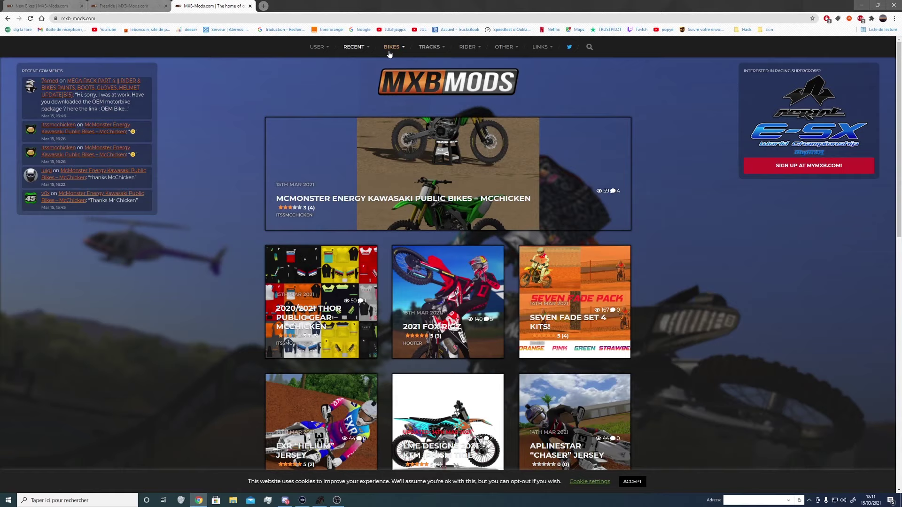
pyautogui.middleClick(396, 74)
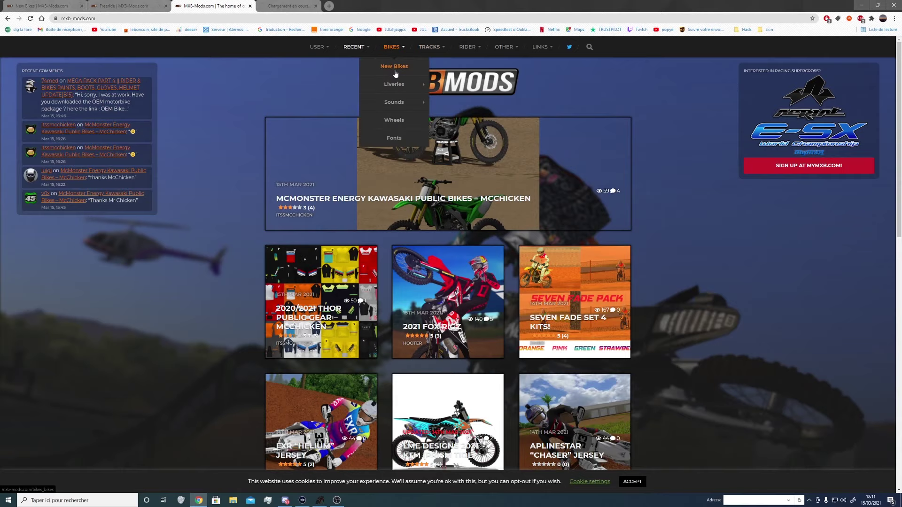
pyautogui.middleClick(288, 8)
pyautogui.click(36, 5)
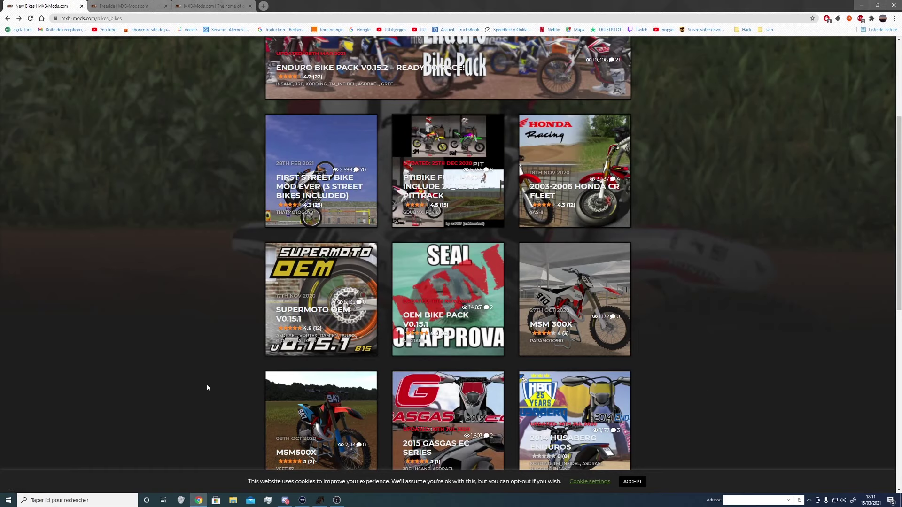
# Open the 2003-2006 Honda CR Fleet mod and try to save its ZIP archive to the Bureau folder
pyautogui.click(585, 150)
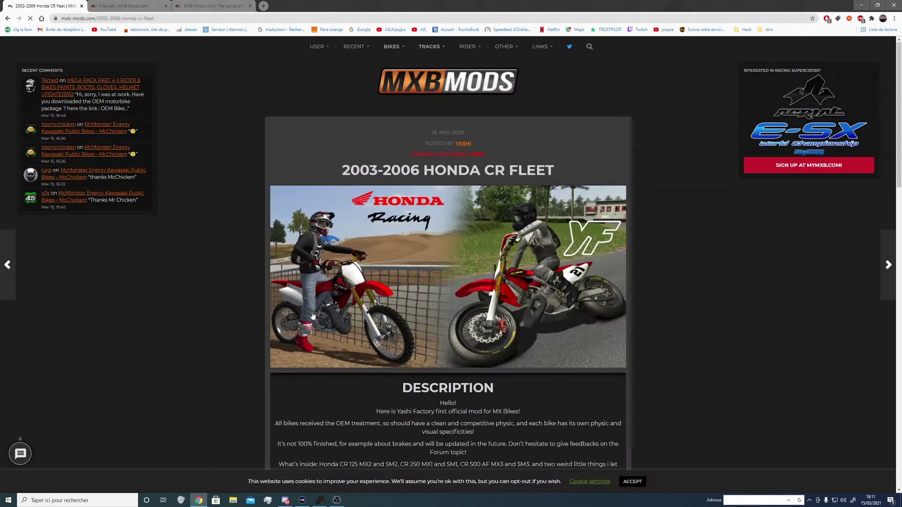
pyautogui.scroll(-8, 444, 346)
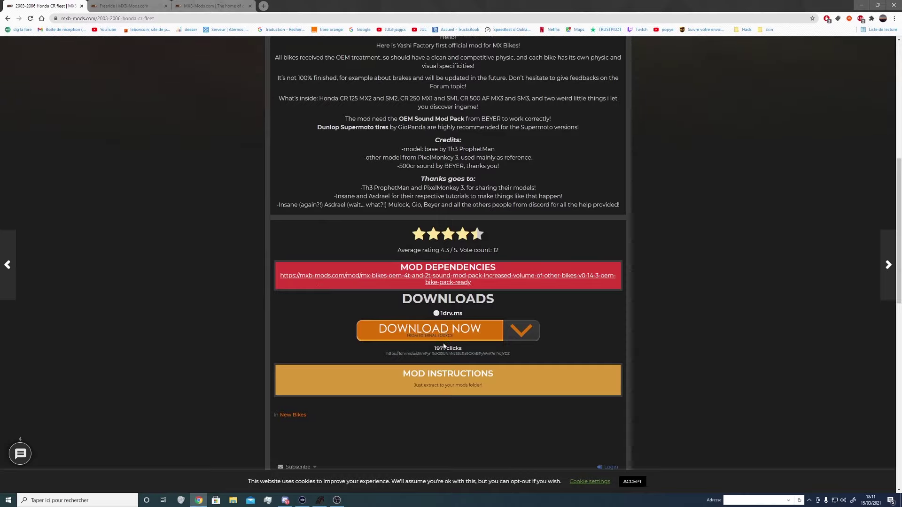
pyautogui.click(444, 331)
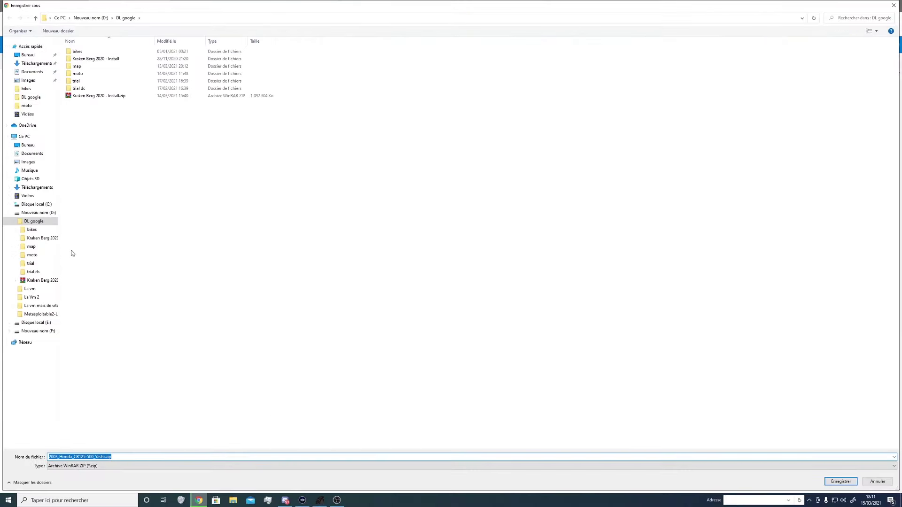
pyautogui.click(28, 145)
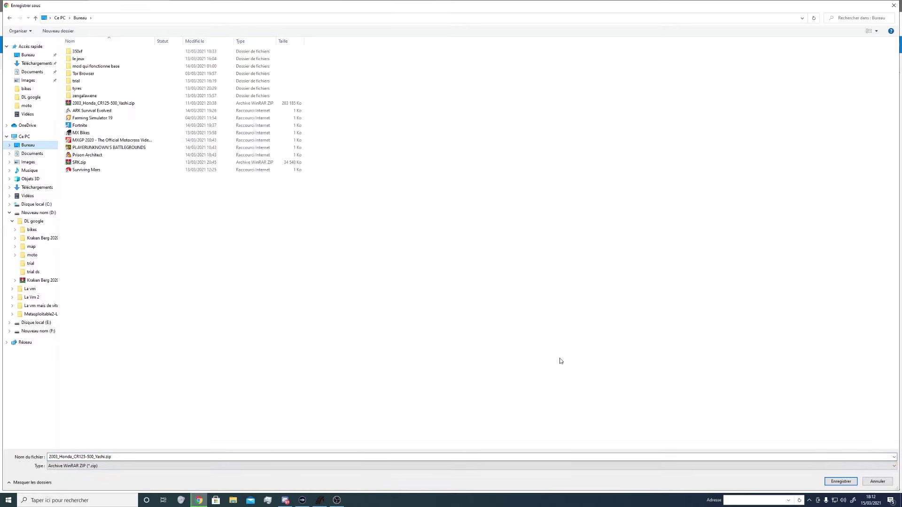
pyautogui.click(894, 4)
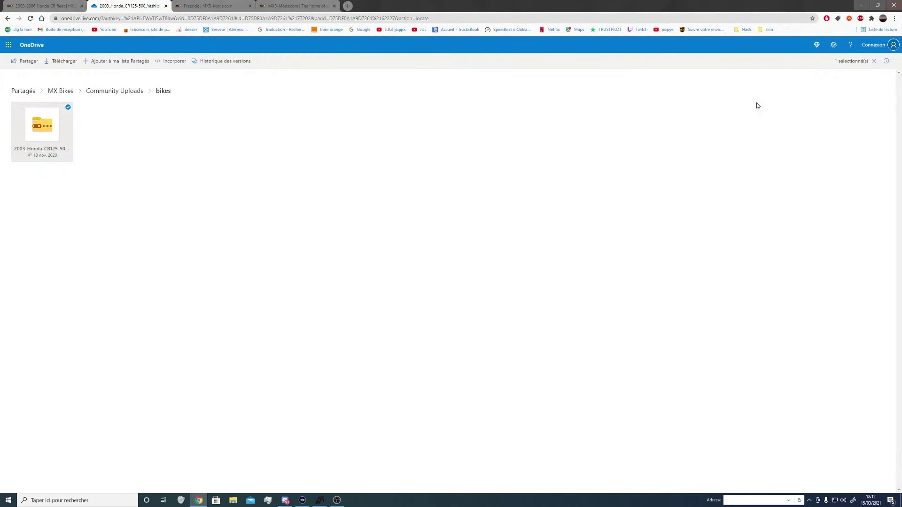
pyautogui.rightClick(49, 140)
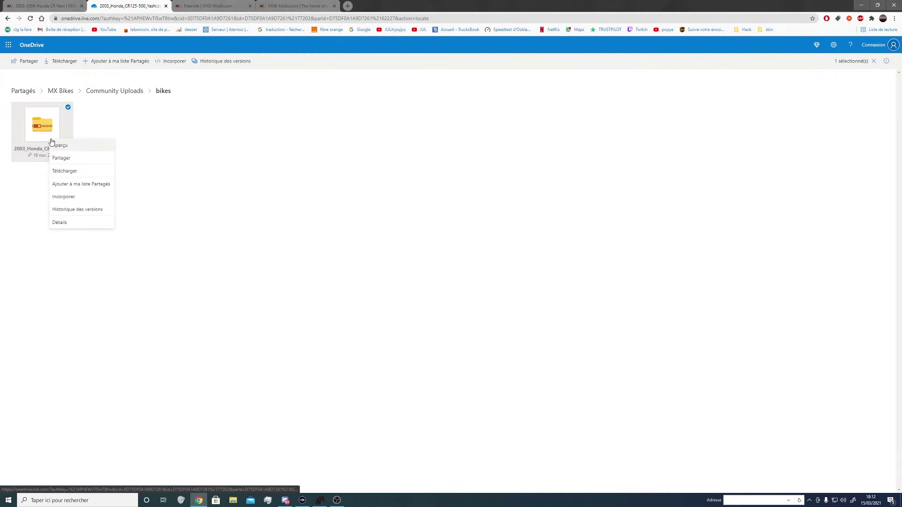
pyautogui.click(284, 193)
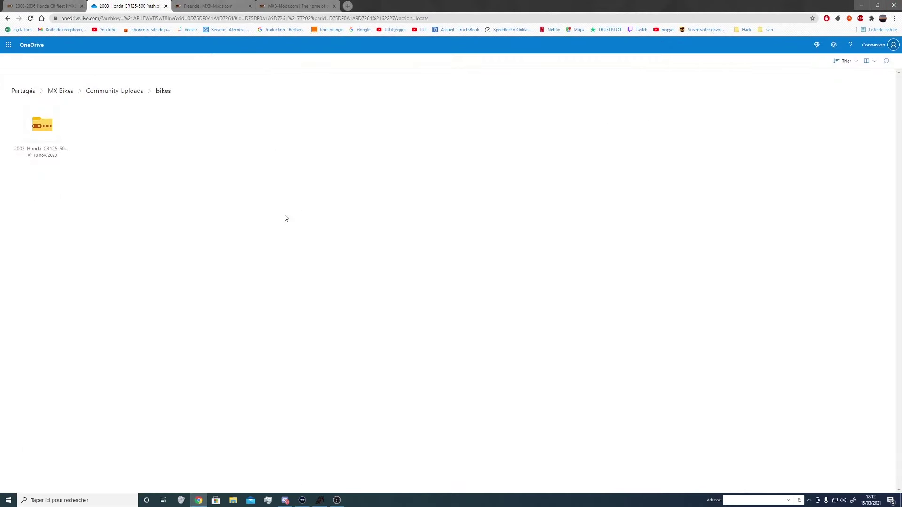
pyautogui.middleClick(122, 4)
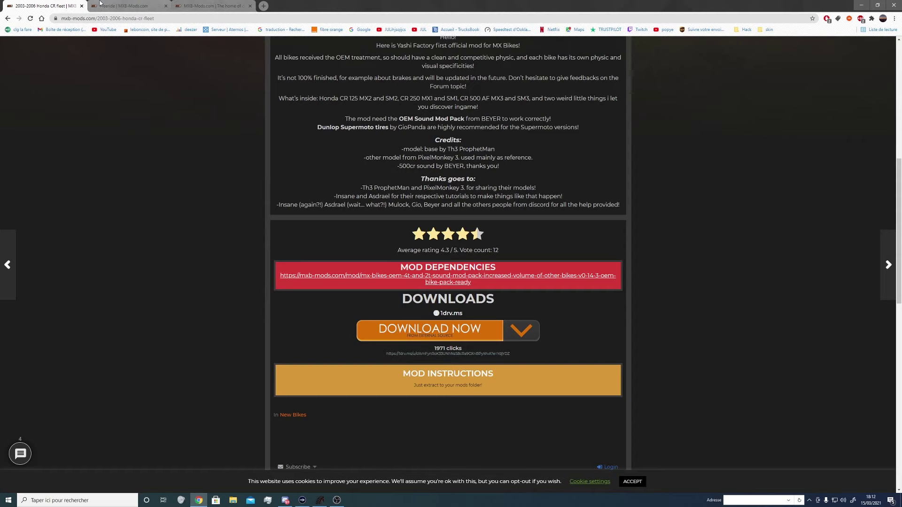
# Open the Freeride track category in a new browser tab and switch to it
pyautogui.click(120, 6)
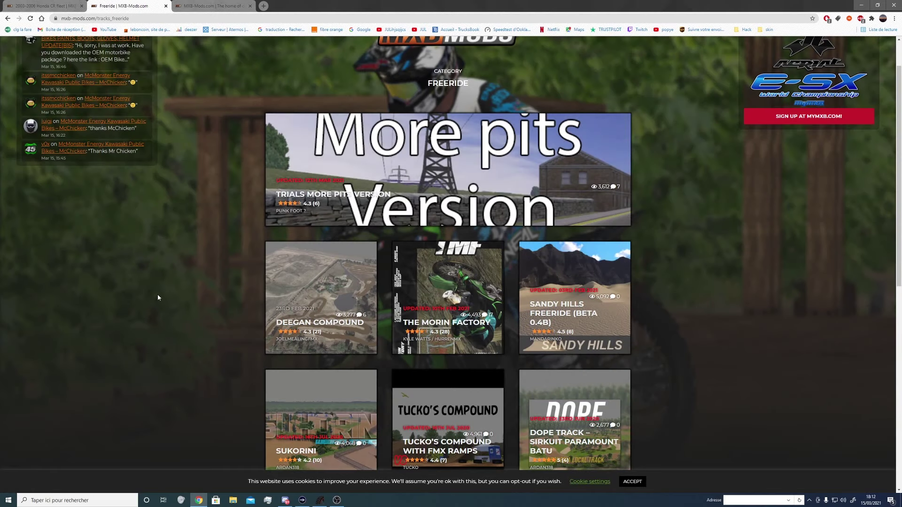
pyautogui.scroll(1, 184, 296)
pyautogui.click(235, 6)
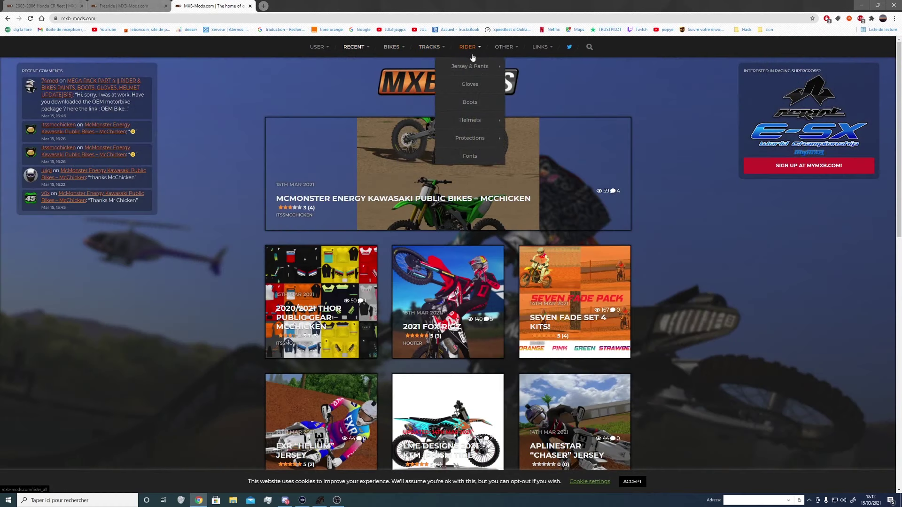
pyautogui.moveTo(436, 53)
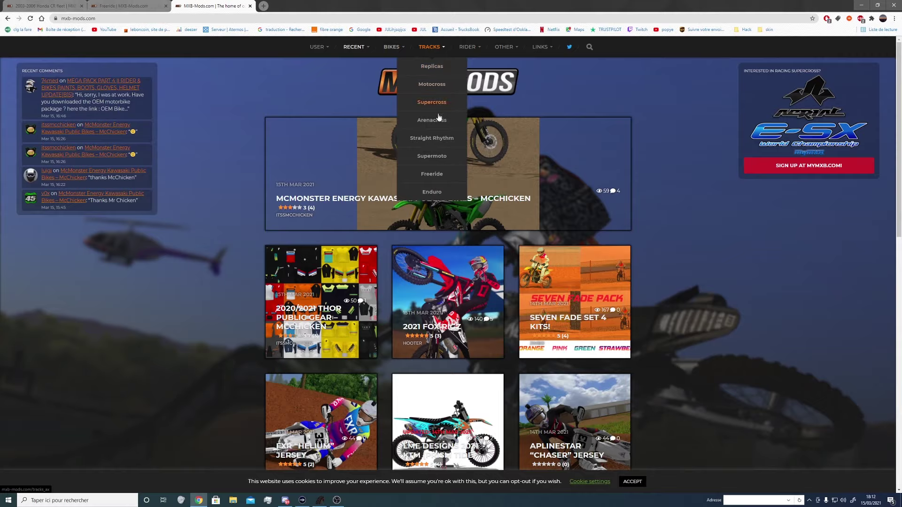
pyautogui.middleClick(437, 177)
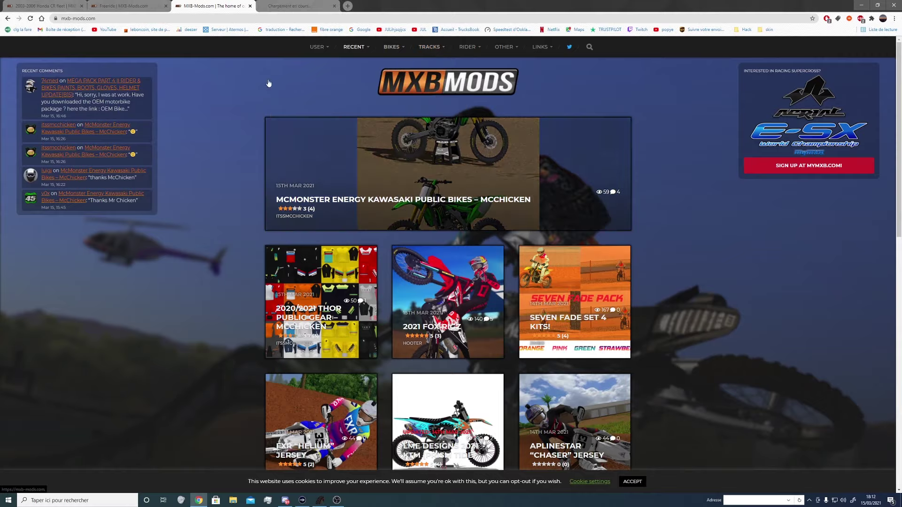
pyautogui.click(287, 4)
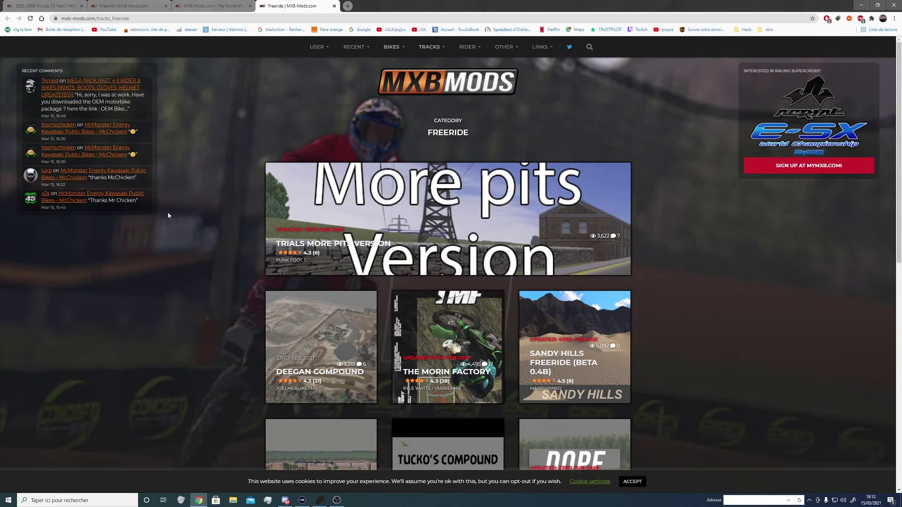
# Open the Trials More Pits Version track page and follow its download link to MEGA
pyautogui.click(388, 214)
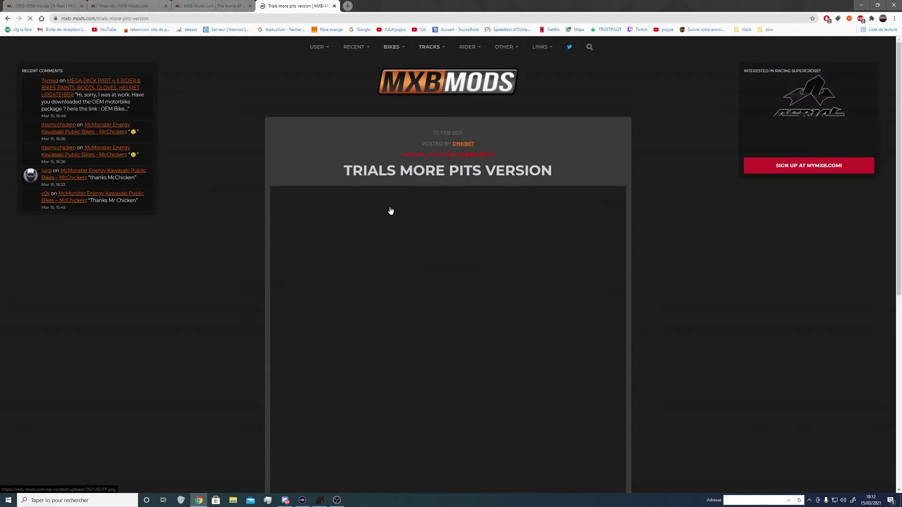
pyautogui.scroll(-5, 220, 334)
pyautogui.scroll(-1, 504, 368)
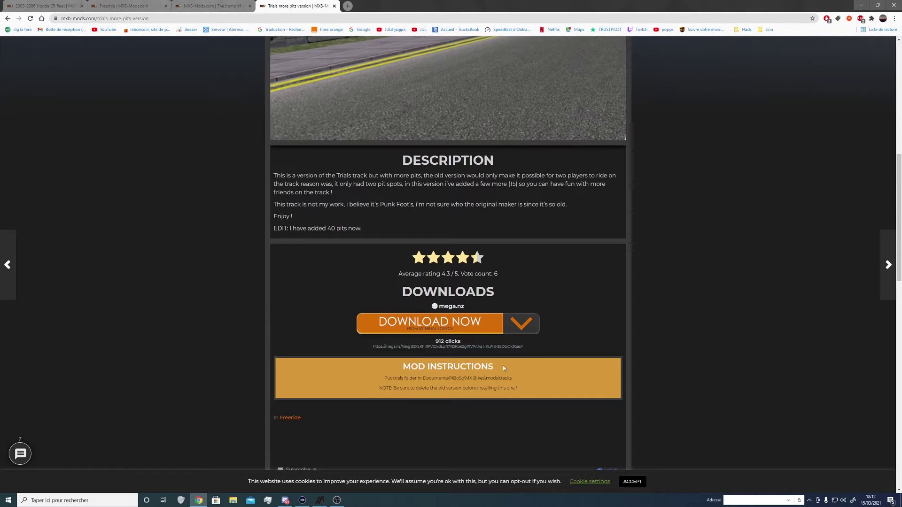
pyautogui.click(467, 331)
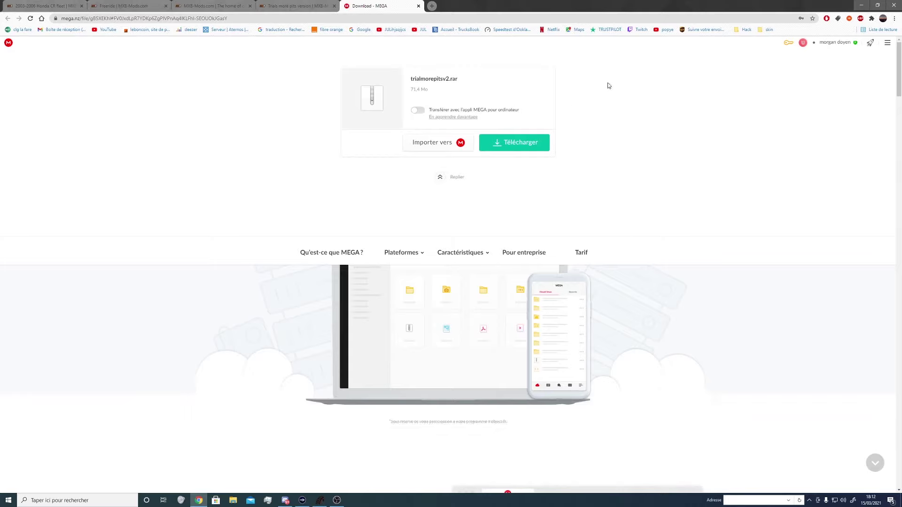
# Minimise the browser and place the Honda bike archive and the trials track archive on the desktop, spaced apart
pyautogui.click(860, 5)
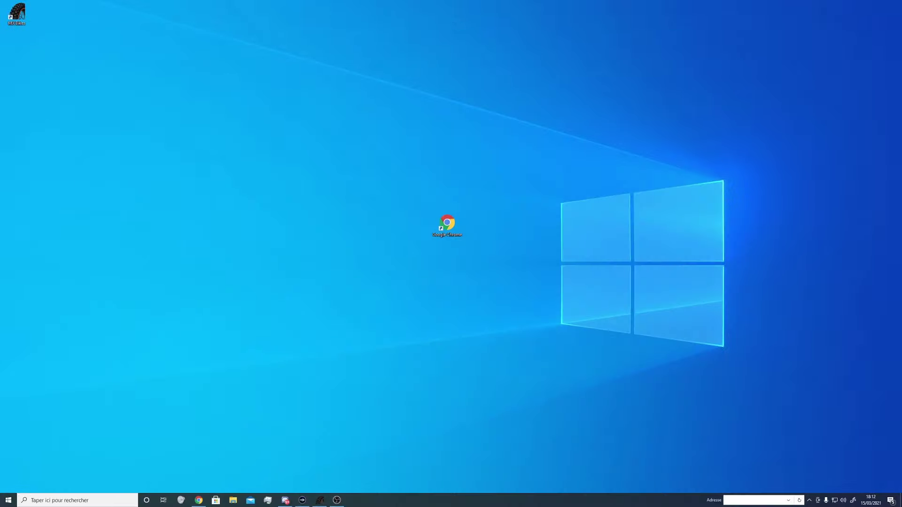
pyautogui.moveTo(0, 90); pyautogui.dragTo(150, 82)
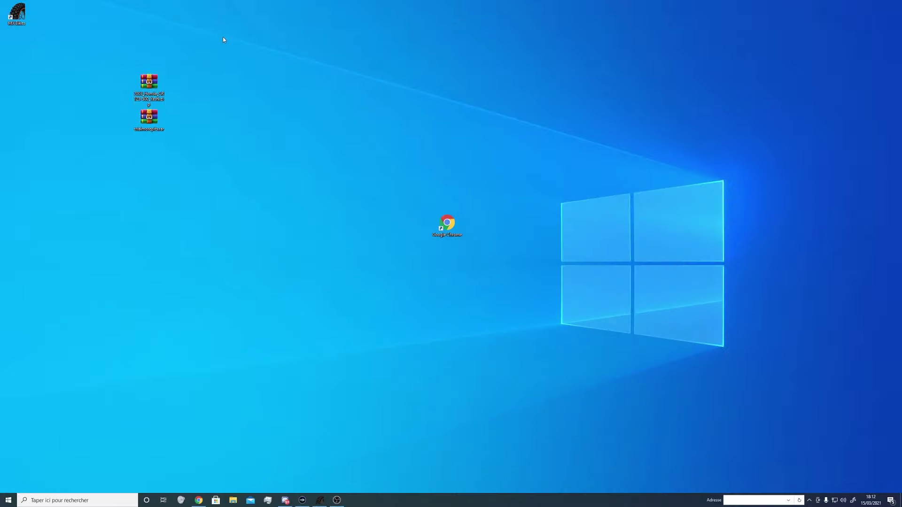
pyautogui.moveTo(223, 40); pyautogui.dragTo(133, 147)
pyautogui.click(149, 118)
pyautogui.moveTo(149, 117); pyautogui.dragTo(151, 152)
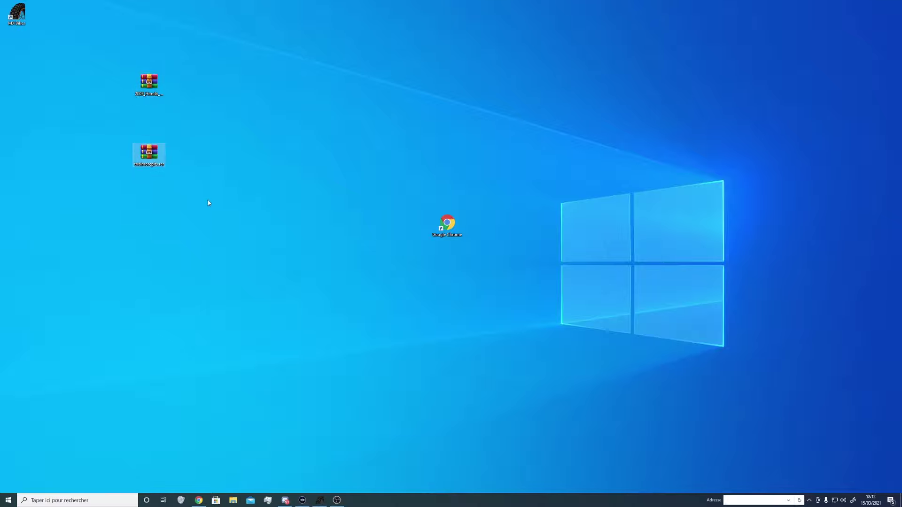
# Create a new folder named map on the desktop
pyautogui.click(241, 191)
pyautogui.rightClick(254, 177)
pyautogui.moveTo(306, 244)
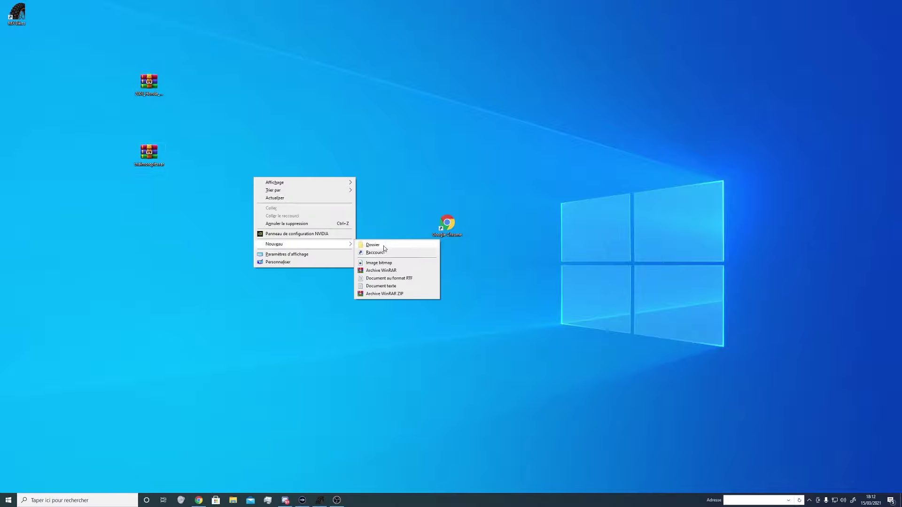
pyautogui.click(373, 244)
pyautogui.write('mp')
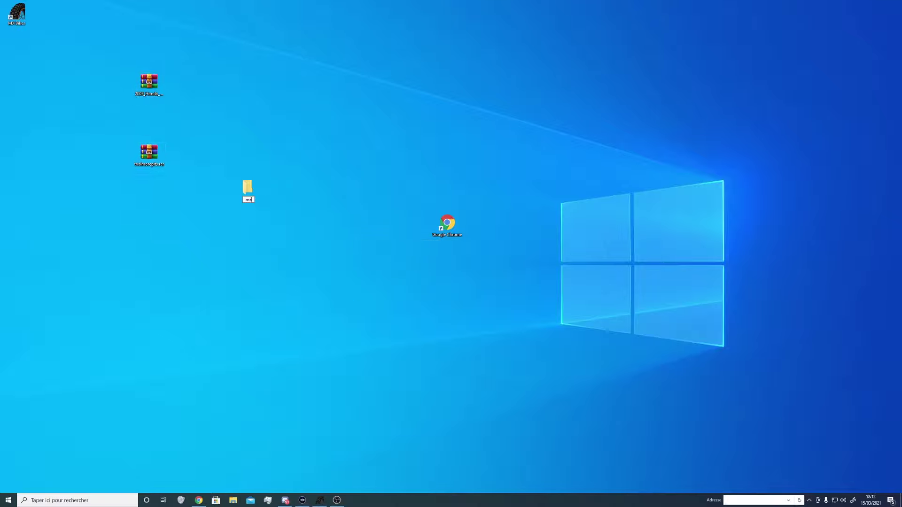
pyautogui.write('p')
pyautogui.press('Return')
# Create a second desktop folder named moto
pyautogui.rightClick(275, 100)
pyautogui.moveTo(322, 168)
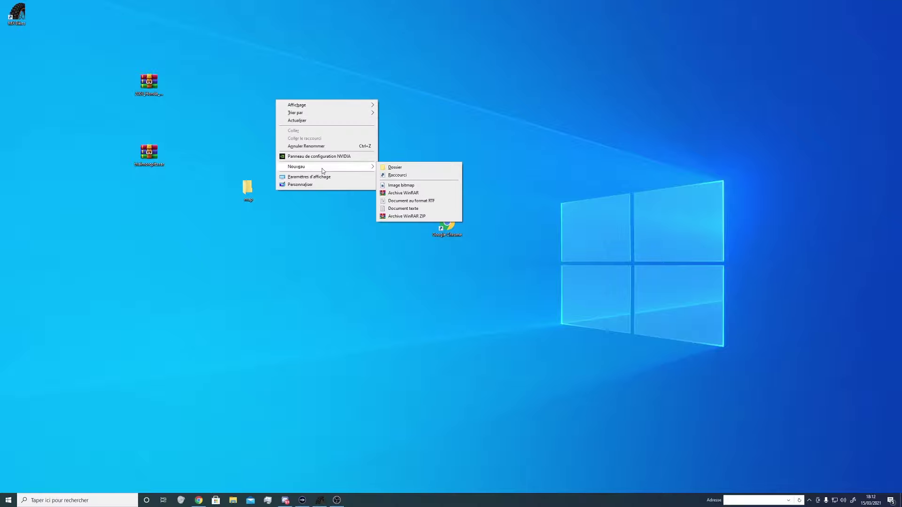
pyautogui.click(442, 169)
pyautogui.write('moto')
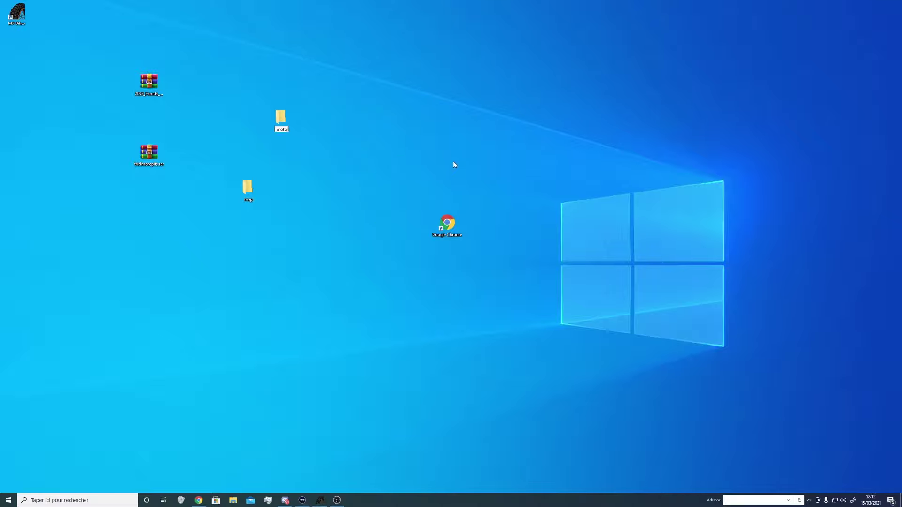
pyautogui.press('Return')
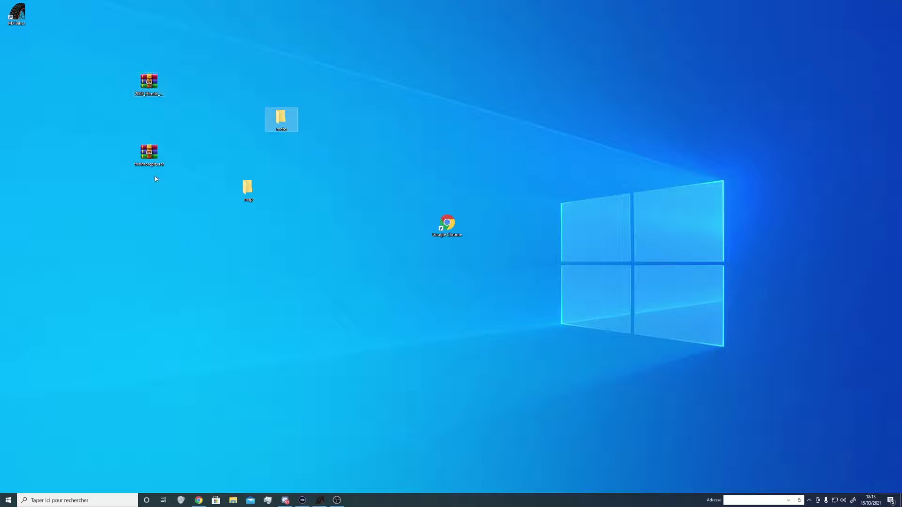
# Move the Honda bike archive into the moto folder and the trials track archive into the map folder
pyautogui.moveTo(149, 83); pyautogui.dragTo(275, 117)
pyautogui.moveTo(148, 152); pyautogui.dragTo(248, 187)
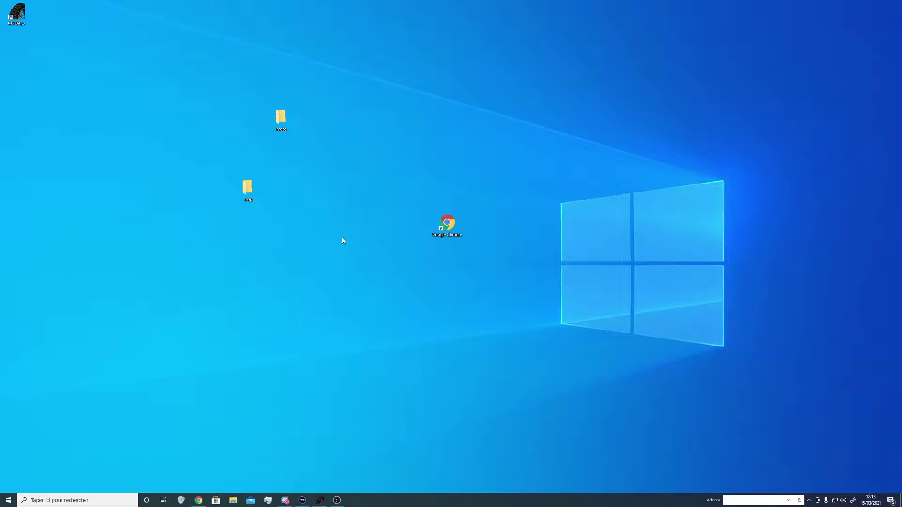
# Extract 2003_Honda_CR125-500_Yashi.zip directly inside the moto folder and close the folder window
pyautogui.doubleClick(286, 119)
pyautogui.click(339, 223)
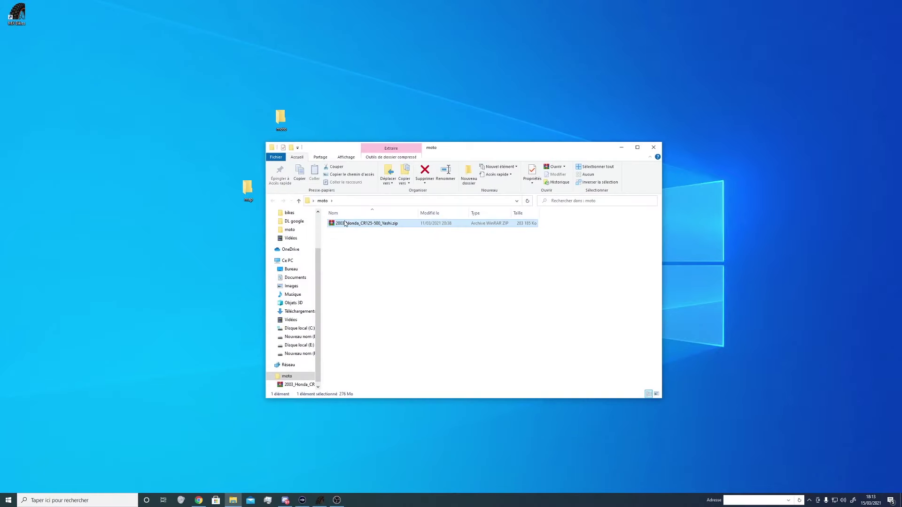
pyautogui.rightClick(345, 222)
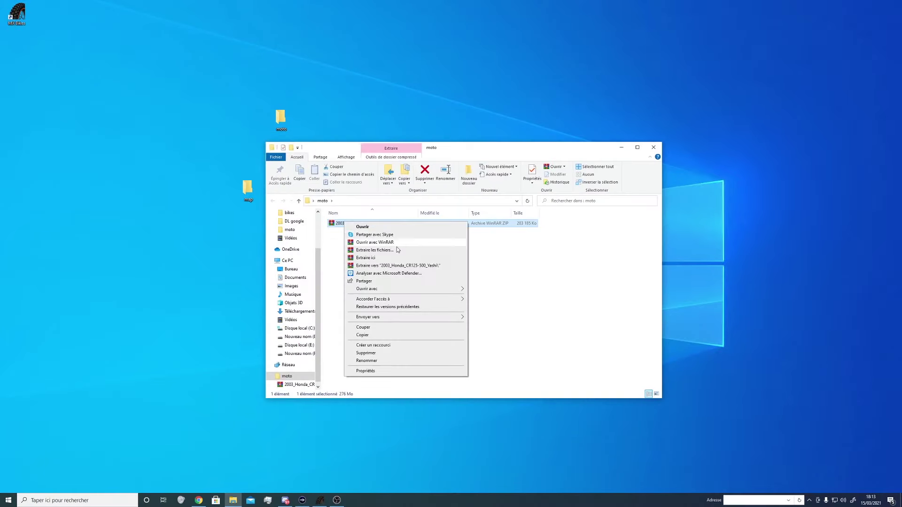
pyautogui.click(374, 260)
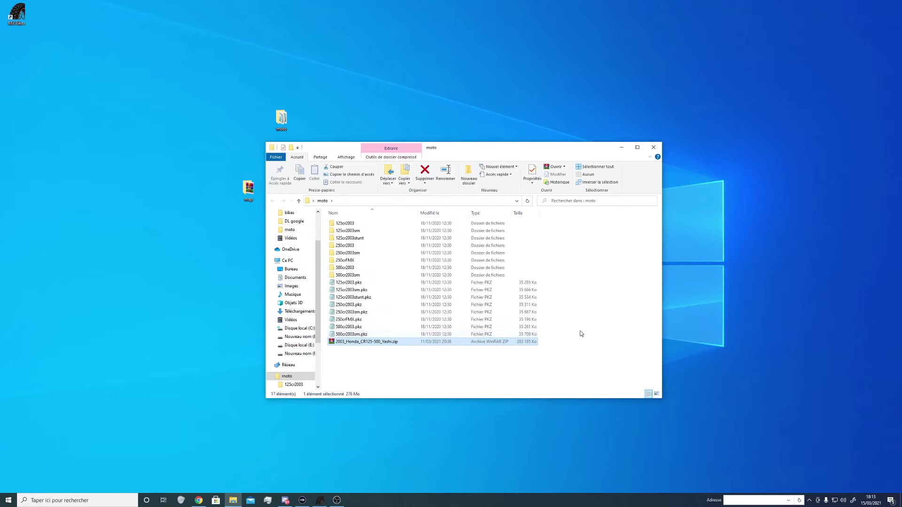
pyautogui.moveTo(573, 340); pyautogui.dragTo(425, 210)
pyautogui.click(557, 337)
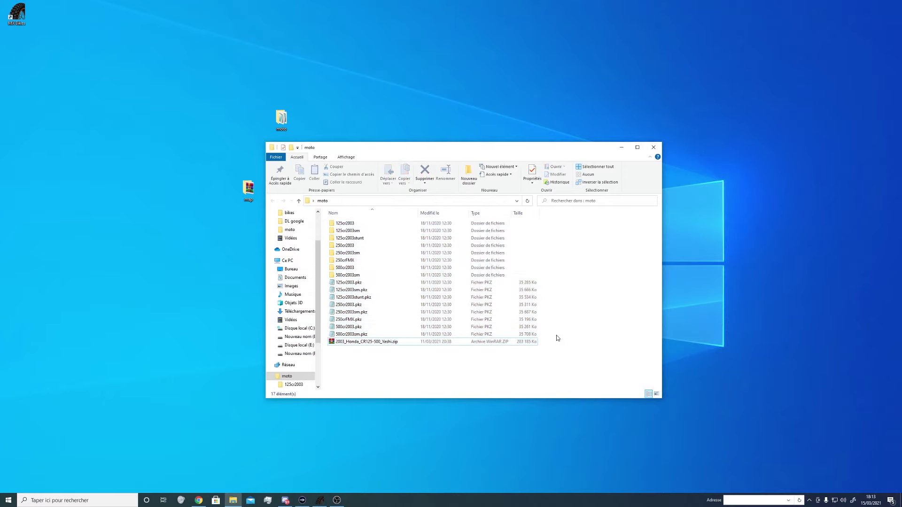
pyautogui.moveTo(556, 335); pyautogui.dragTo(628, 234)
pyautogui.click(653, 147)
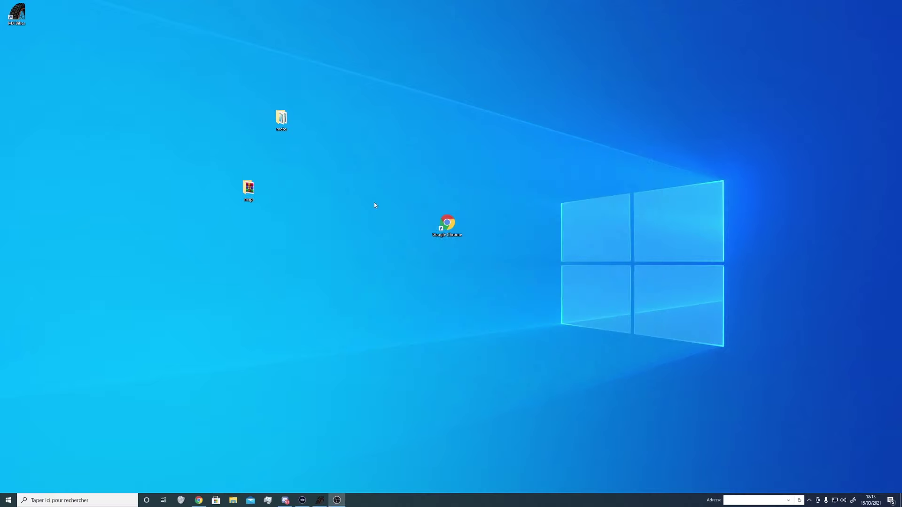
# Extract trialmorepits.rar directly inside the desktop map folder and close the folder window
pyautogui.doubleClick(250, 189)
pyautogui.click(348, 224)
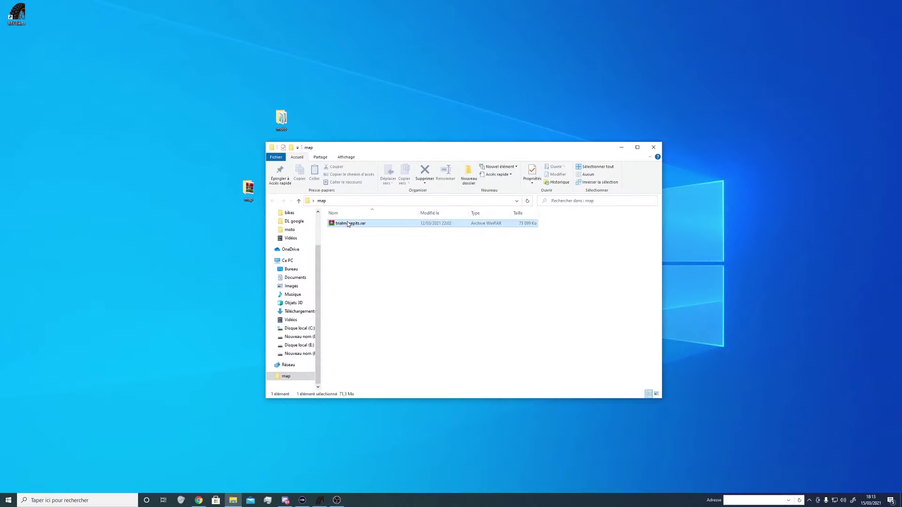
pyautogui.rightClick(348, 224)
pyautogui.click(376, 259)
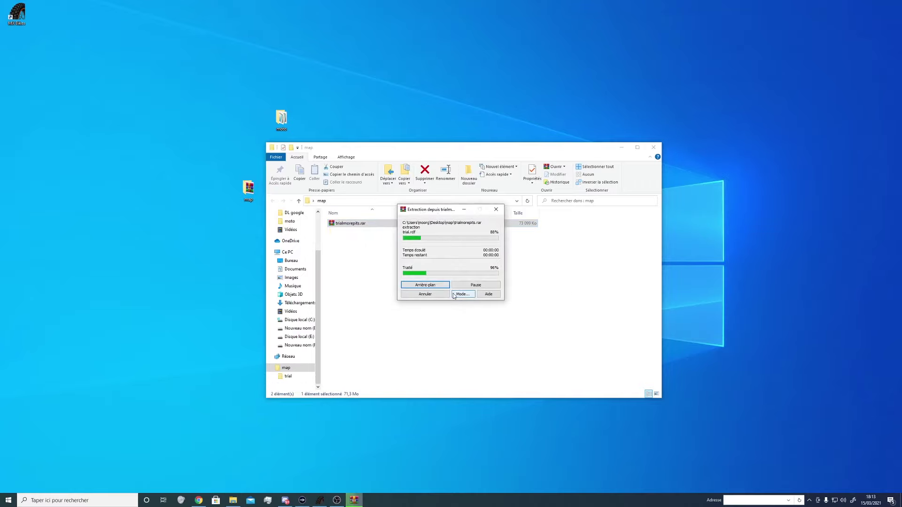
pyautogui.click(357, 232)
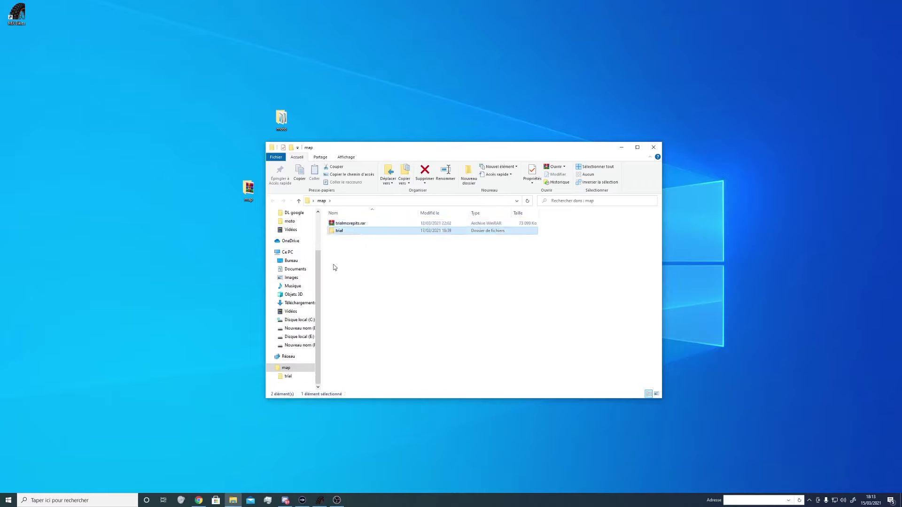
pyautogui.click(440, 266)
pyautogui.click(652, 150)
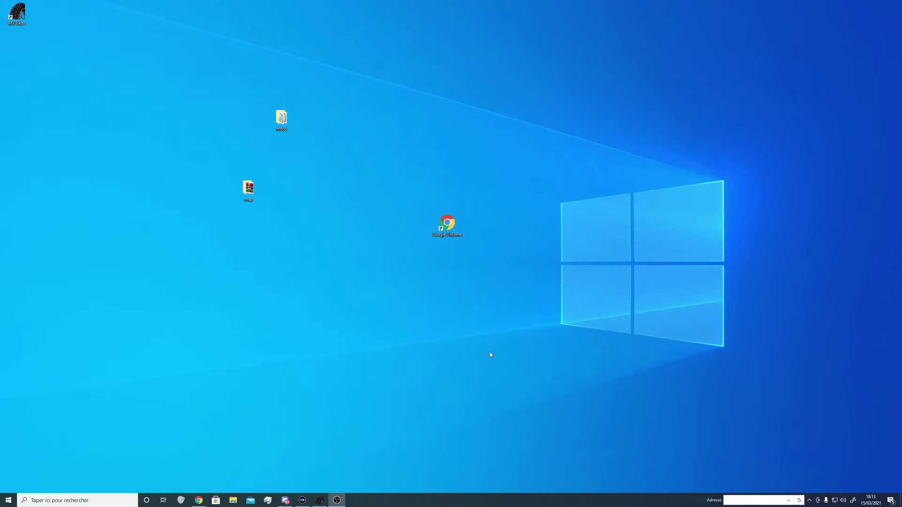
# Open the mods folder of MX Bikes, located in Documents under PiBoSo, in File Explorer
pyautogui.click(232, 500)
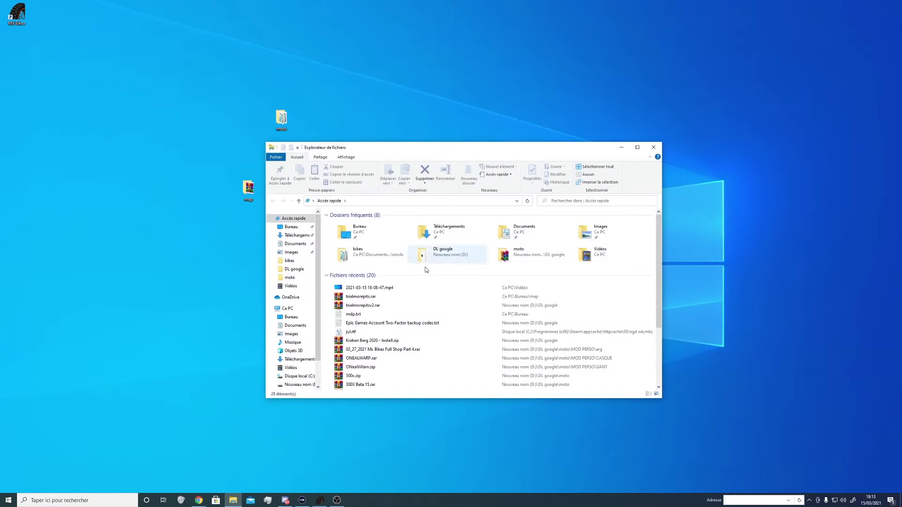
pyautogui.click(295, 325)
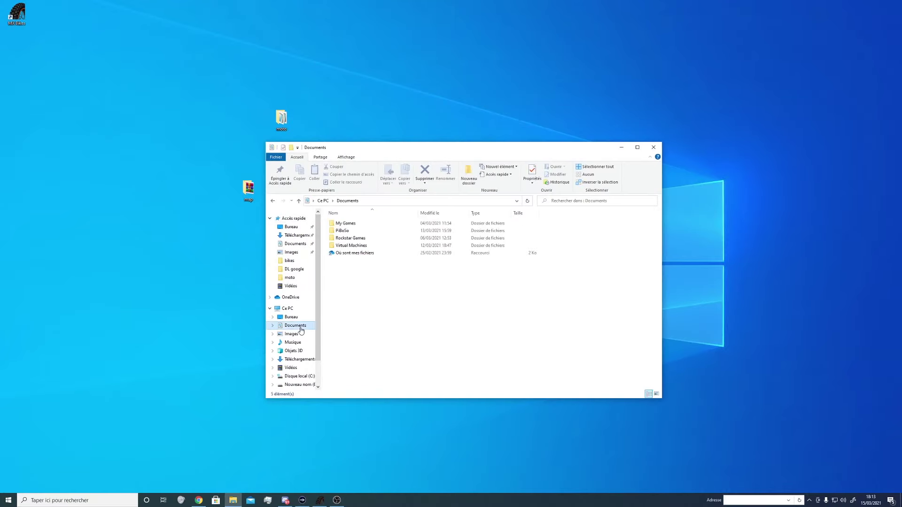
pyautogui.doubleClick(368, 233)
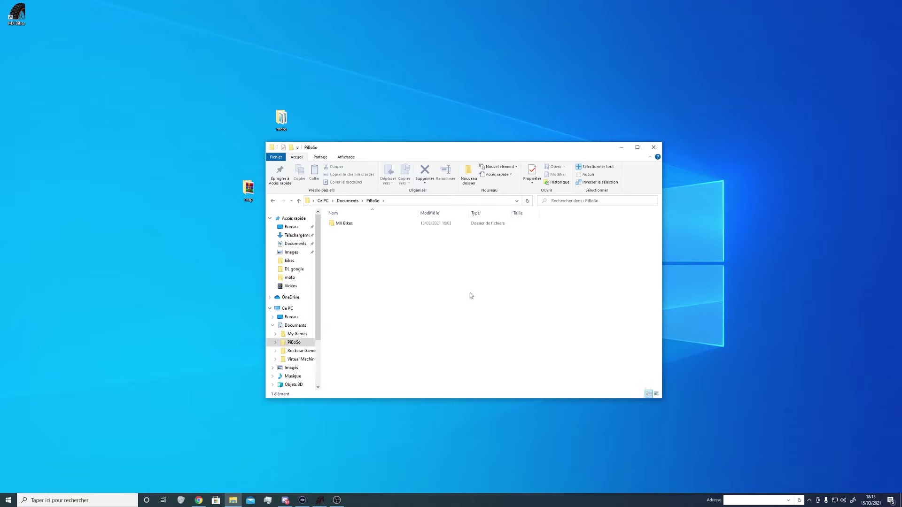
pyautogui.doubleClick(415, 222)
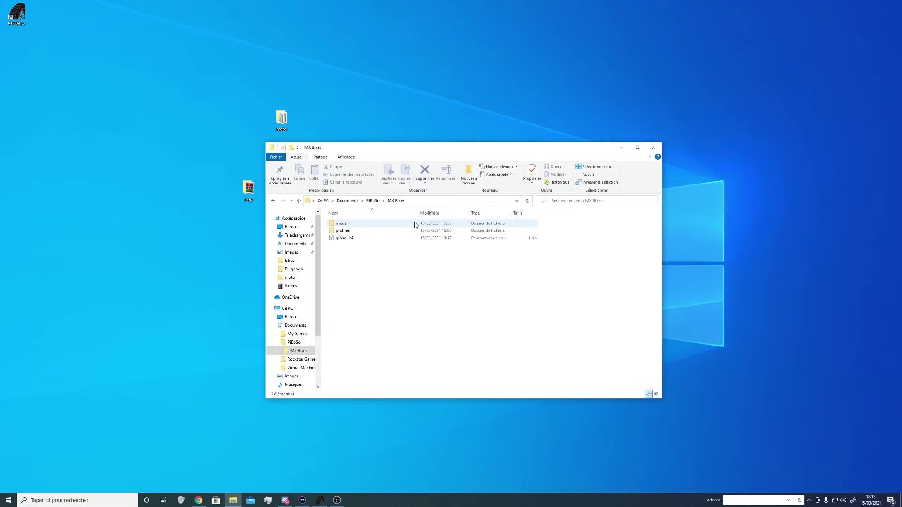
pyautogui.doubleClick(383, 224)
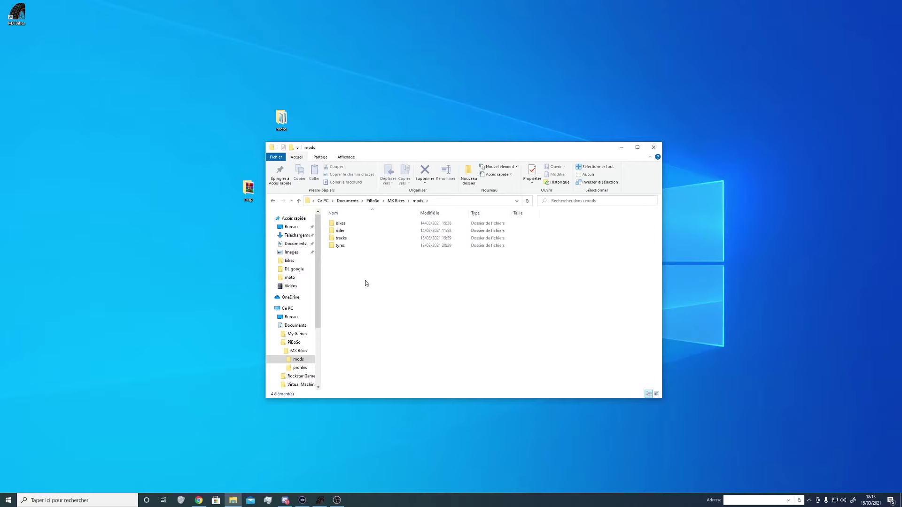
pyautogui.moveTo(397, 314); pyautogui.dragTo(436, 314)
pyautogui.moveTo(325, 101); pyautogui.dragTo(254, 139)
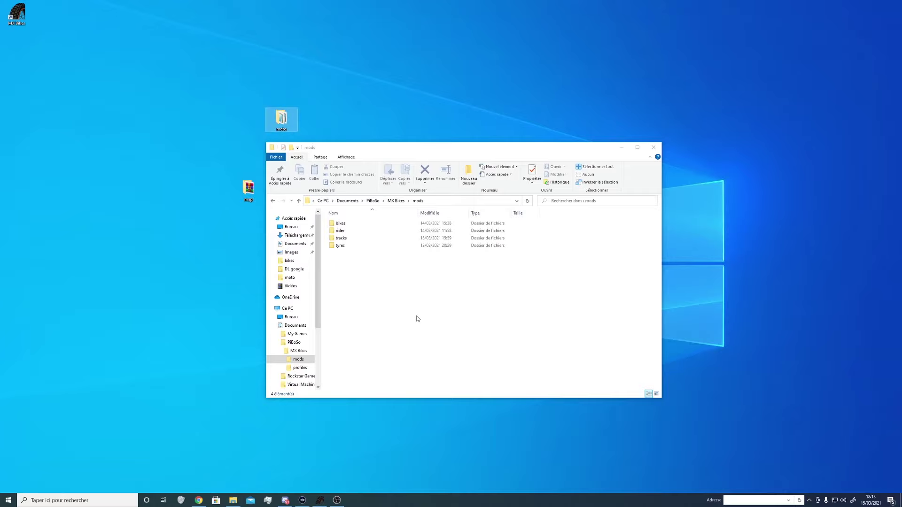
# Open the bikes subfolder of mods and look through the bike folders it contains
pyautogui.doubleClick(350, 224)
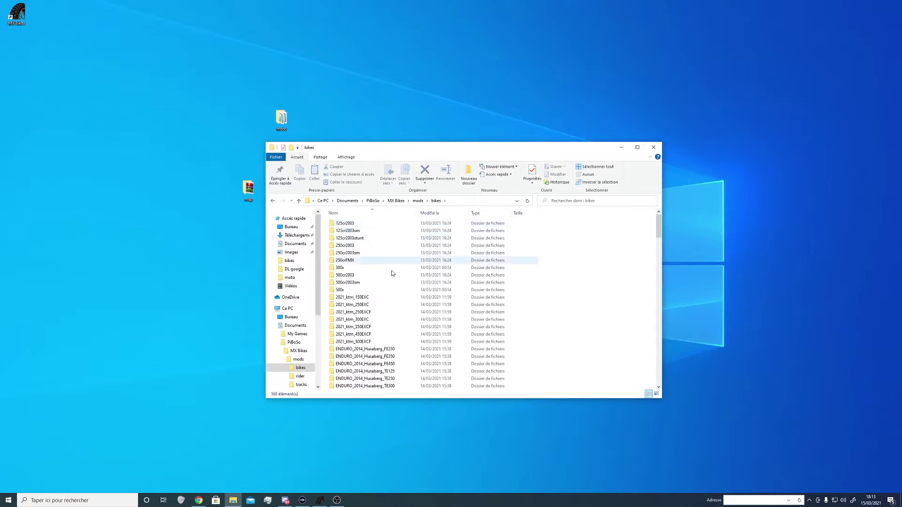
pyautogui.scroll(-20, 499, 300)
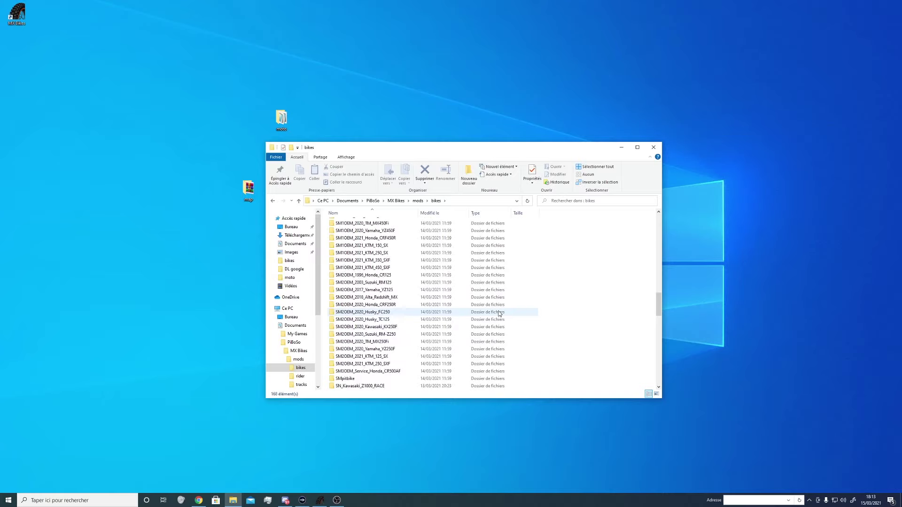
pyautogui.scroll(7, 499, 313)
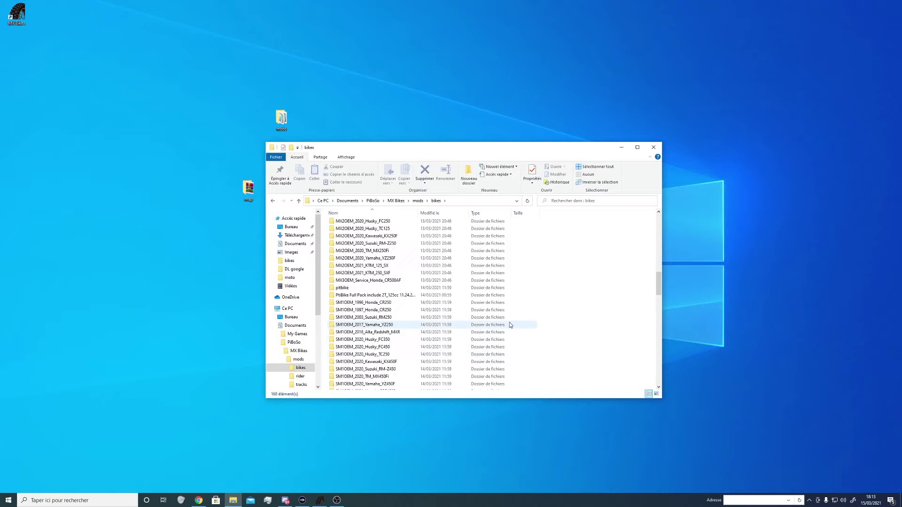
pyautogui.scroll(18, 541, 296)
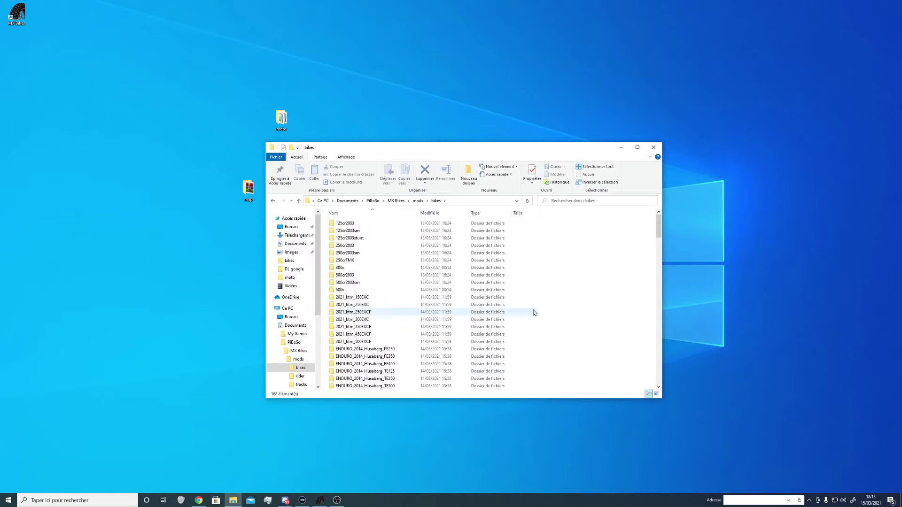
# Move all extracted bike folders and PKZ files from moto into mods\bikes, replacing the existing files, and close the moto window
pyautogui.moveTo(351, 149); pyautogui.dragTo(148, 166)
pyautogui.doubleClick(281, 118)
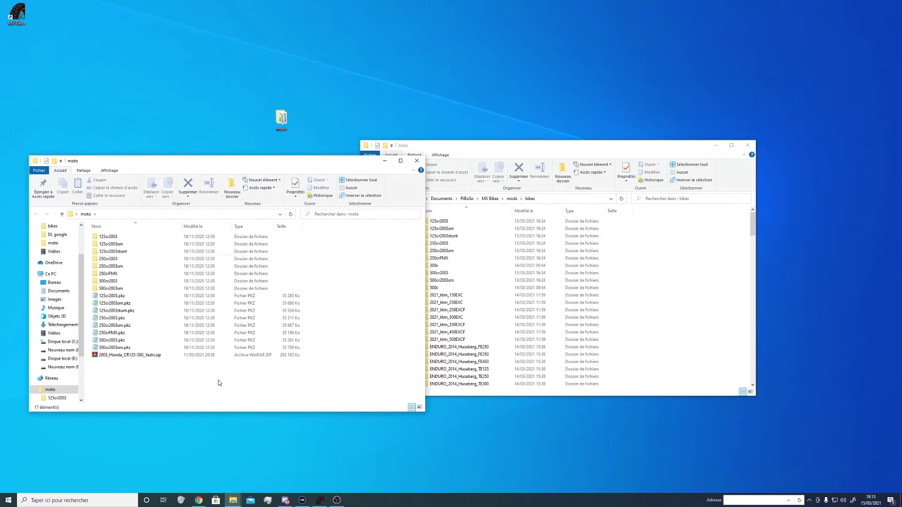
pyautogui.moveTo(331, 358); pyautogui.dragTo(150, 224)
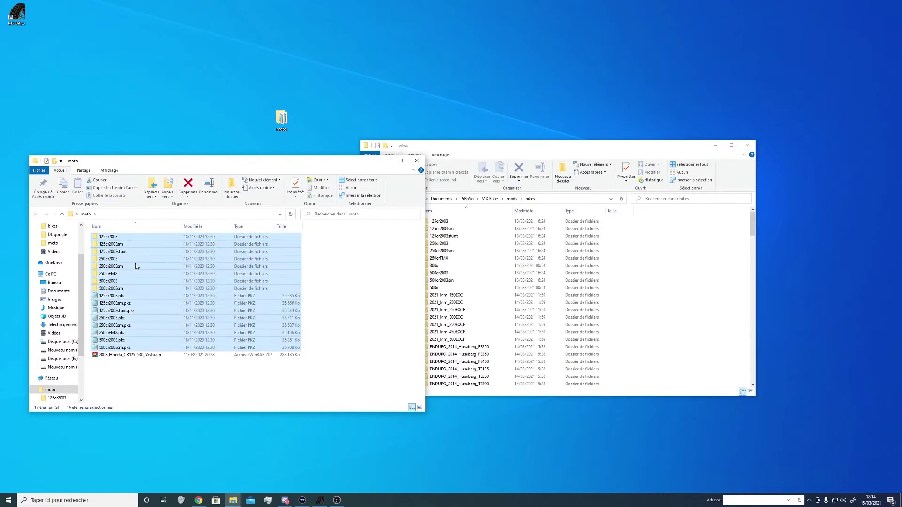
pyautogui.moveTo(135, 264); pyautogui.dragTo(670, 312)
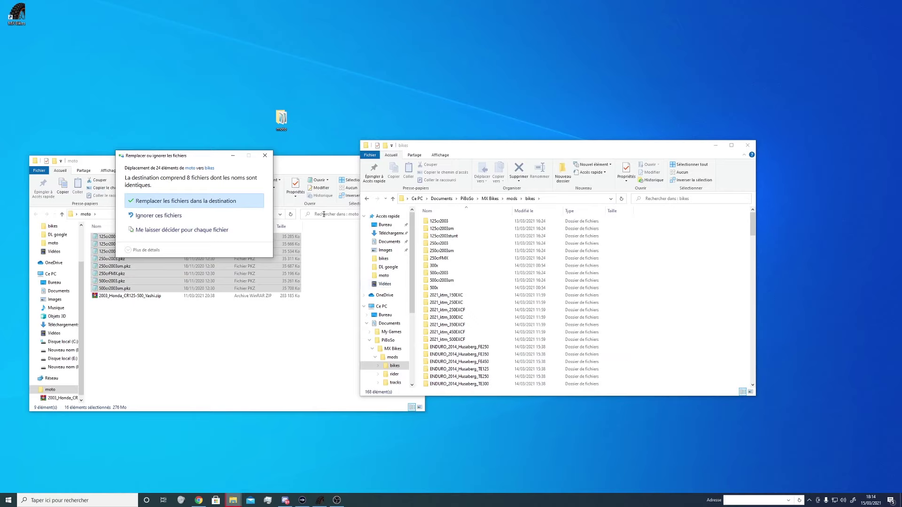
pyautogui.click(204, 202)
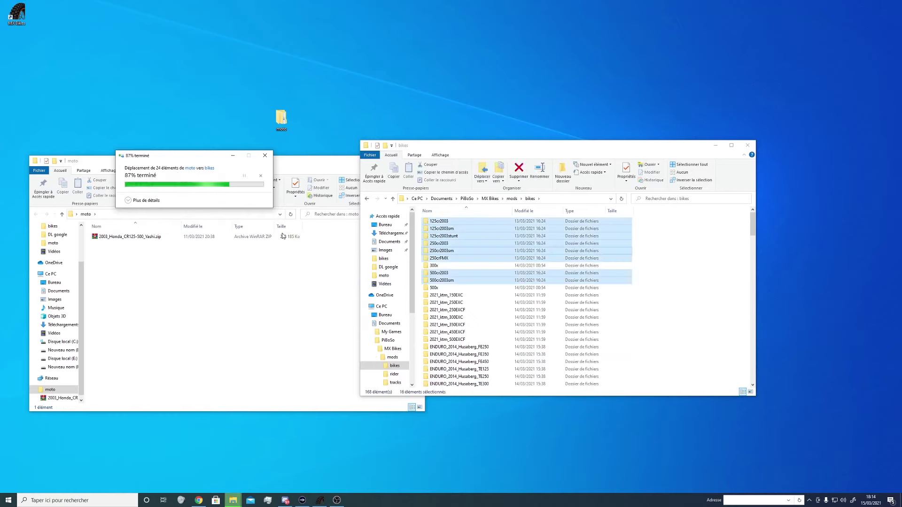
pyautogui.click(281, 180)
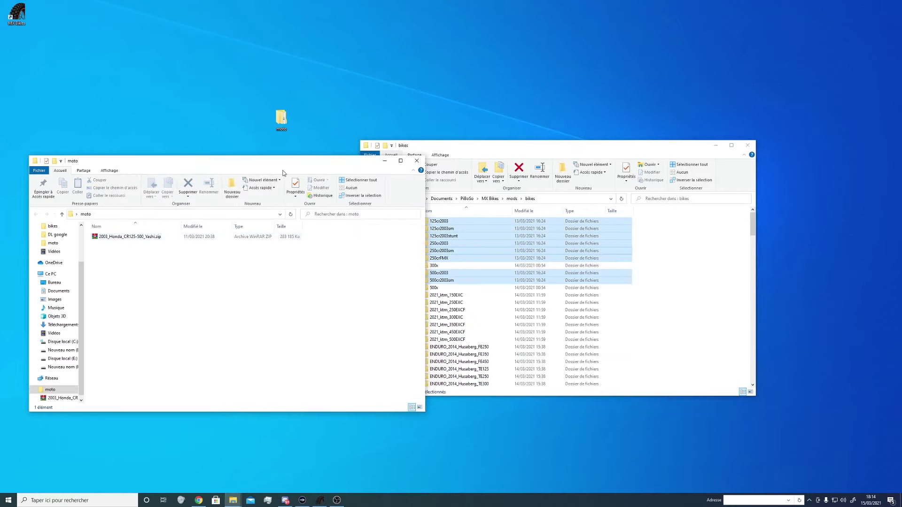
pyautogui.click(414, 165)
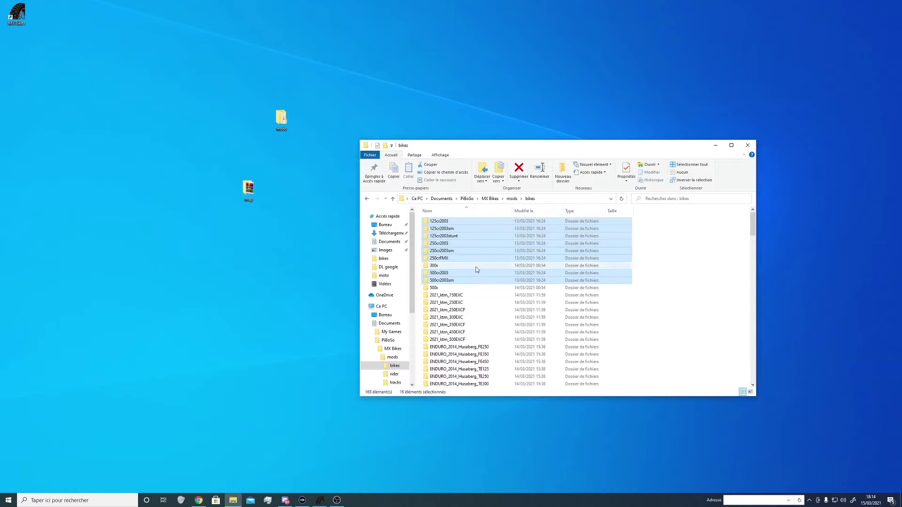
# Go back to the mods folder and open the motocross folder inside tracks
pyautogui.click(512, 198)
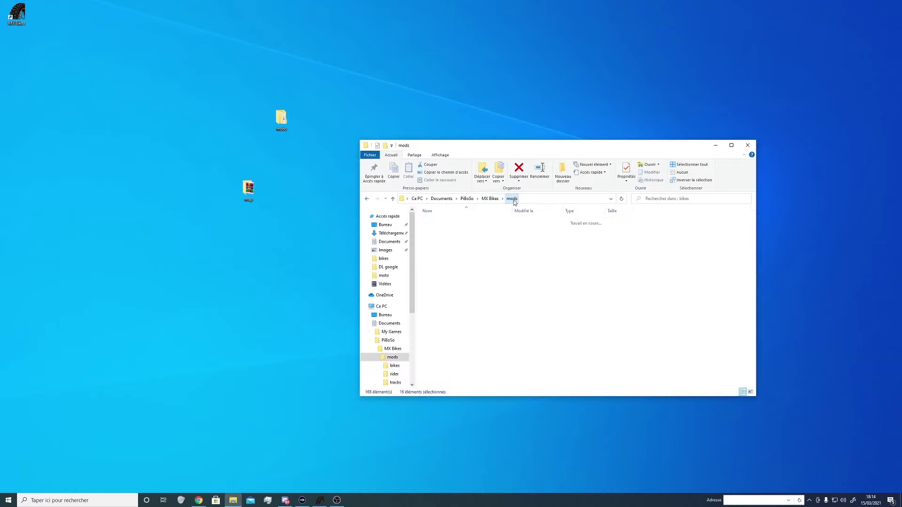
pyautogui.click(507, 259)
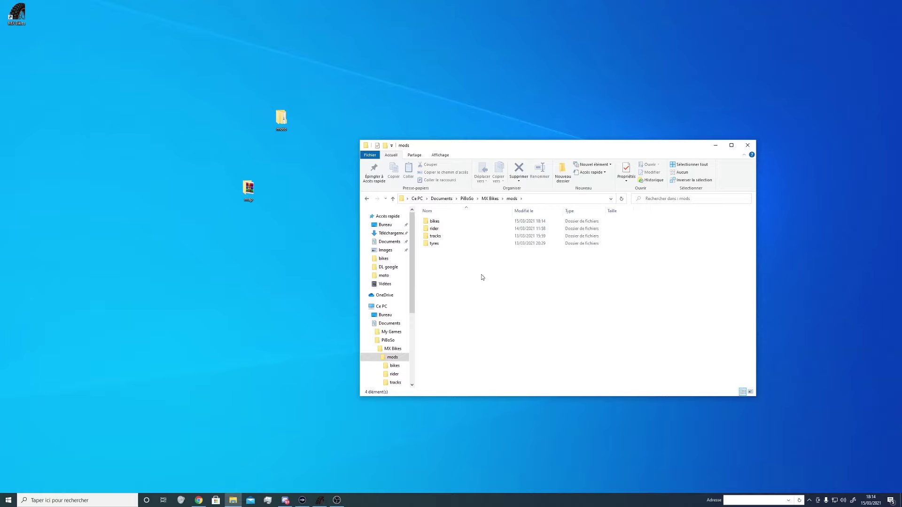
pyautogui.doubleClick(446, 240)
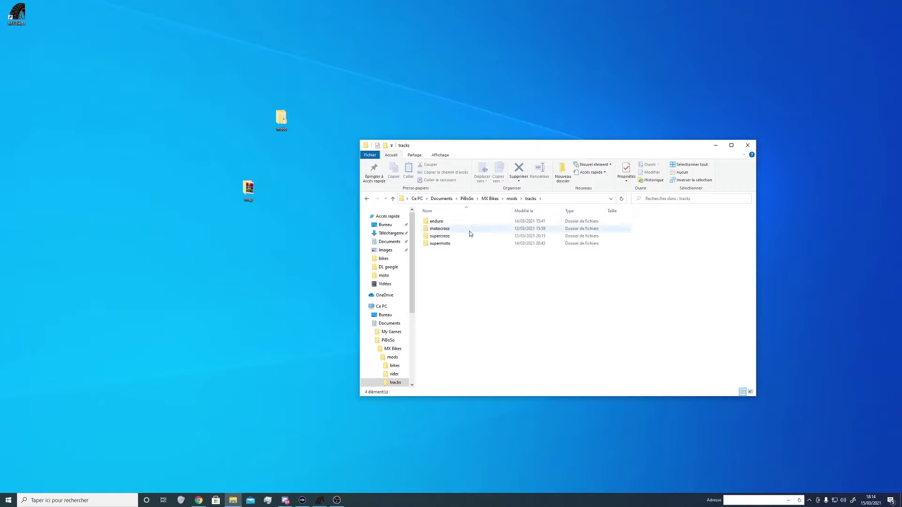
pyautogui.doubleClick(452, 230)
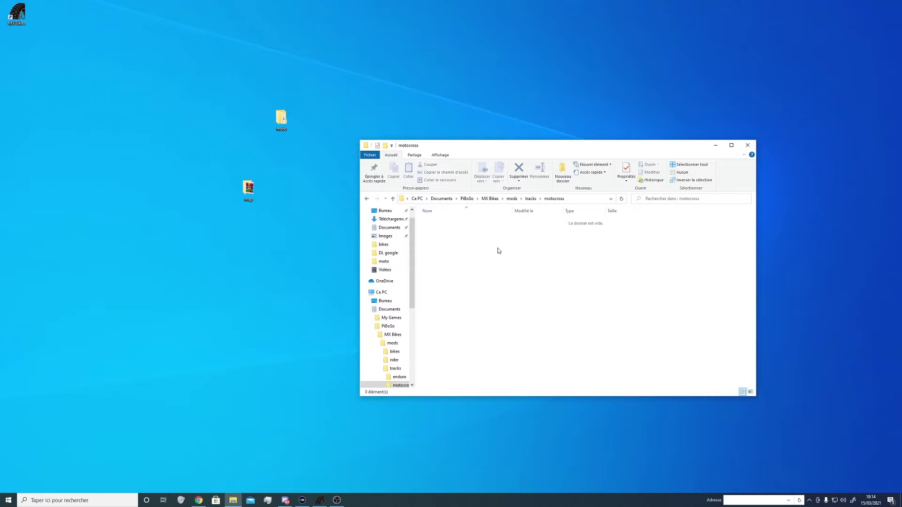
# Move the extracted trial folder from the desktop map folder into tracks\motocross and close both folder windows
pyautogui.doubleClick(244, 189)
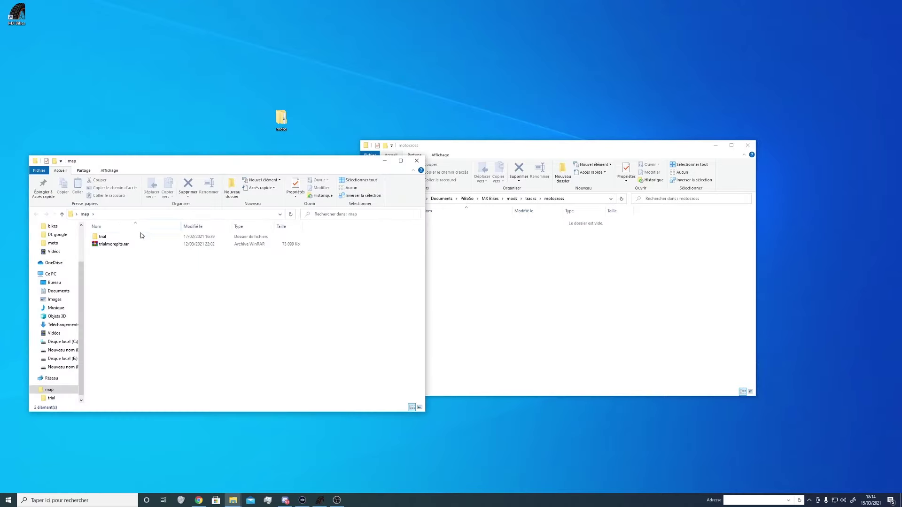
pyautogui.doubleClick(125, 239)
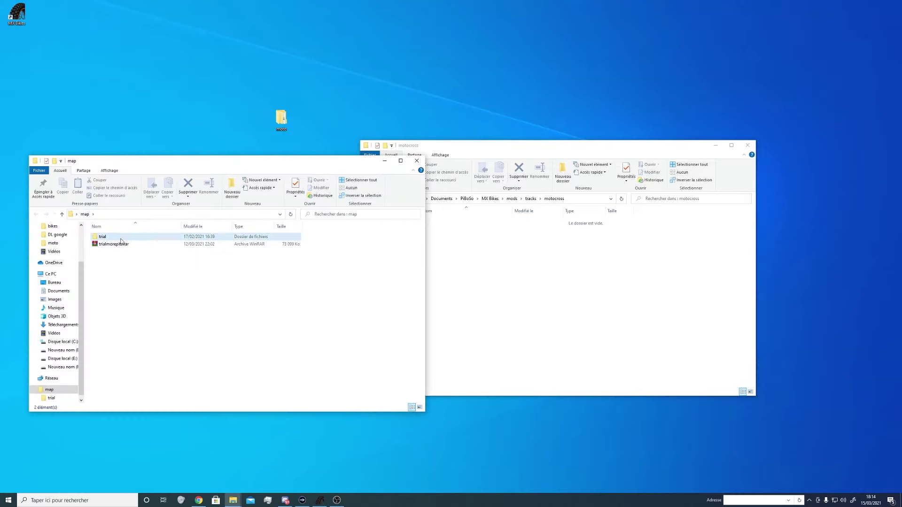
pyautogui.click(35, 214)
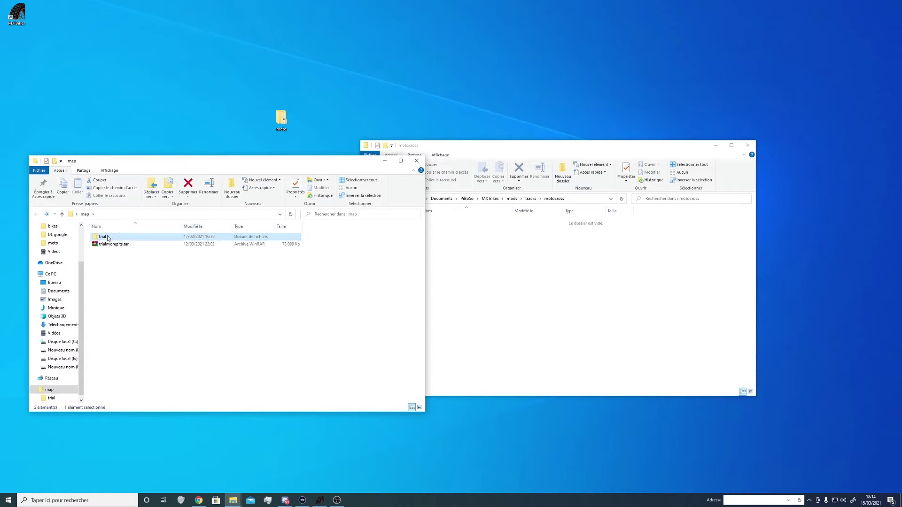
pyautogui.moveTo(108, 238); pyautogui.dragTo(588, 323)
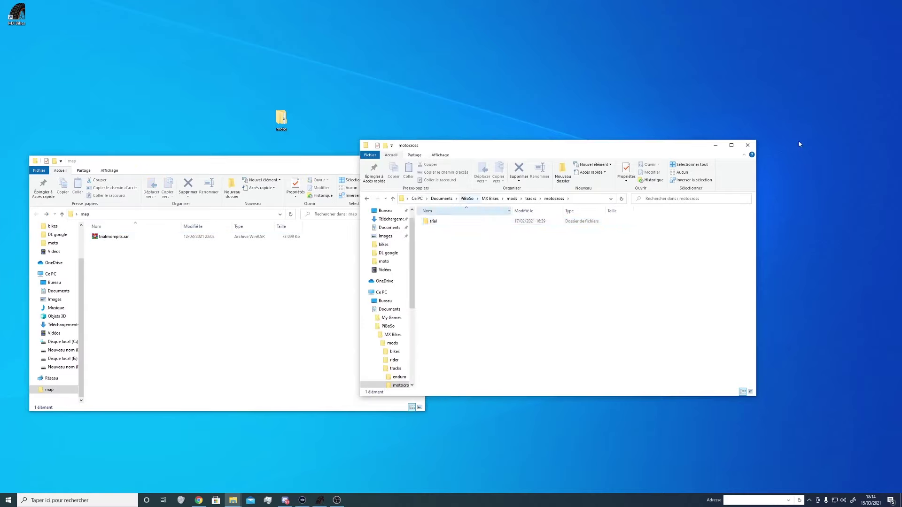
pyautogui.click(753, 150)
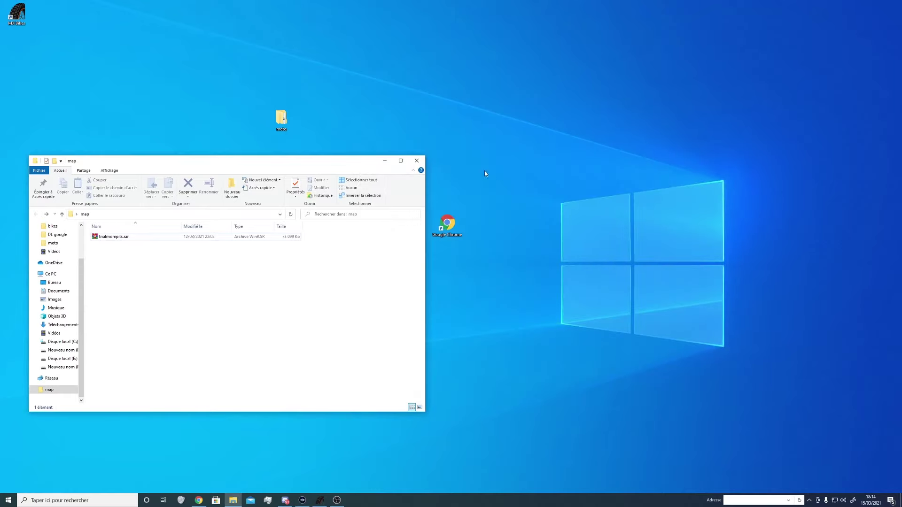
pyautogui.click(419, 161)
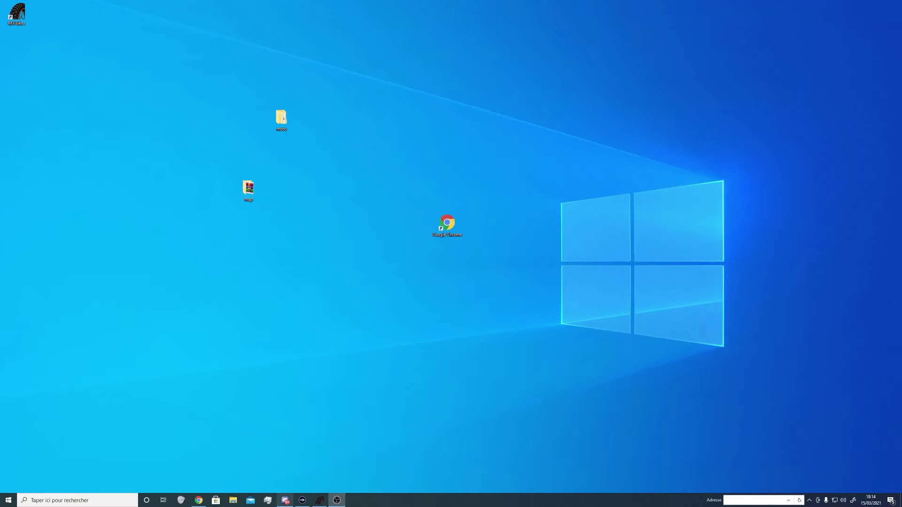
# Switch to MX Bikes, examine the available bike categories in Bike Selection, and return to the main menu
pyautogui.click(318, 501)
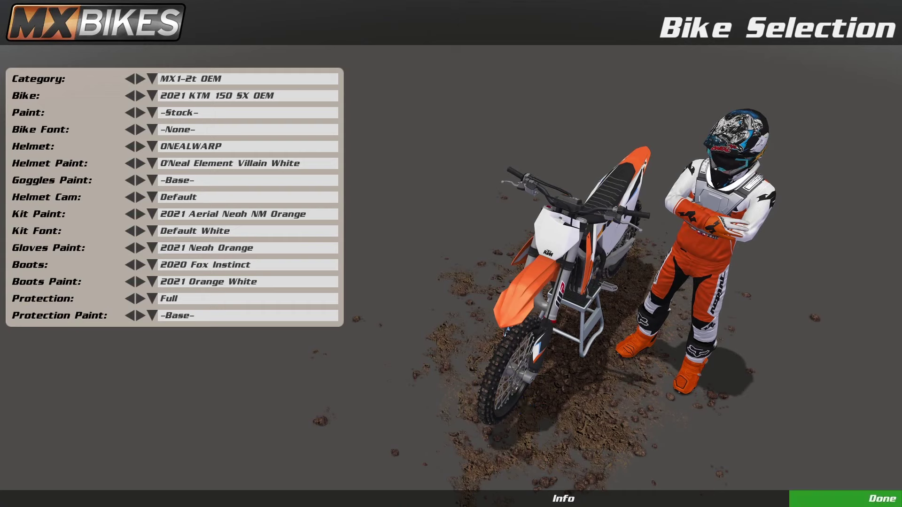
pyautogui.click(883, 499)
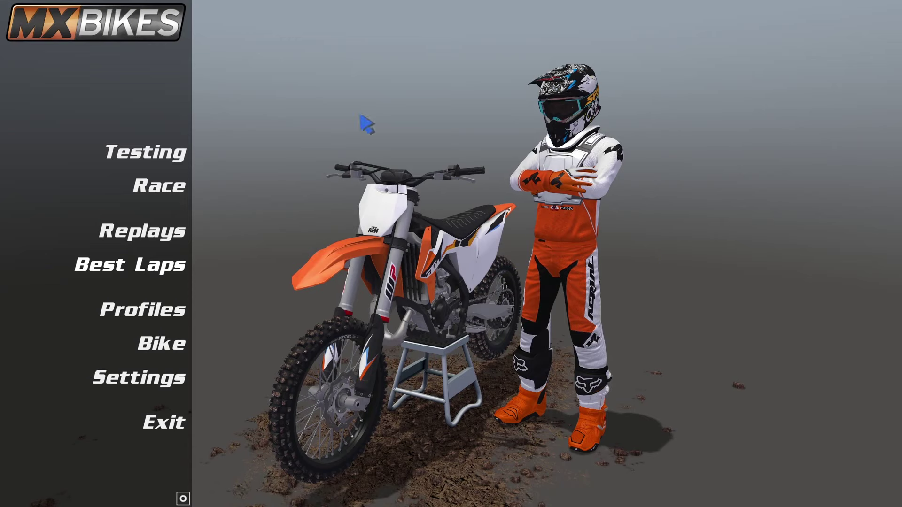
pyautogui.click(155, 342)
pyautogui.click(202, 78)
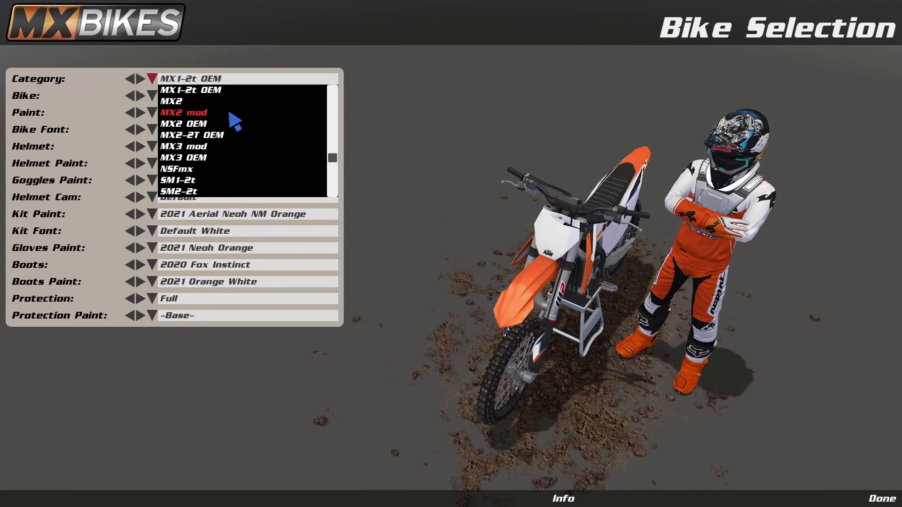
pyautogui.click(554, 234)
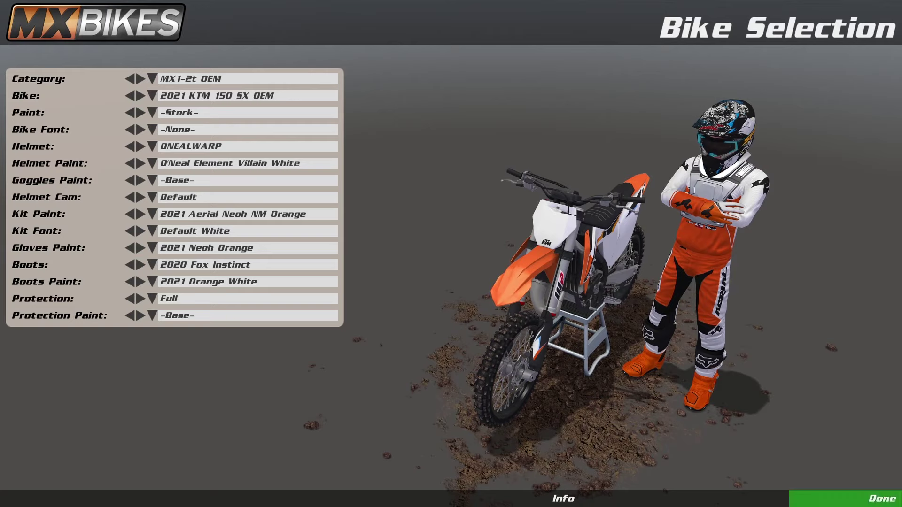
pyautogui.click(846, 499)
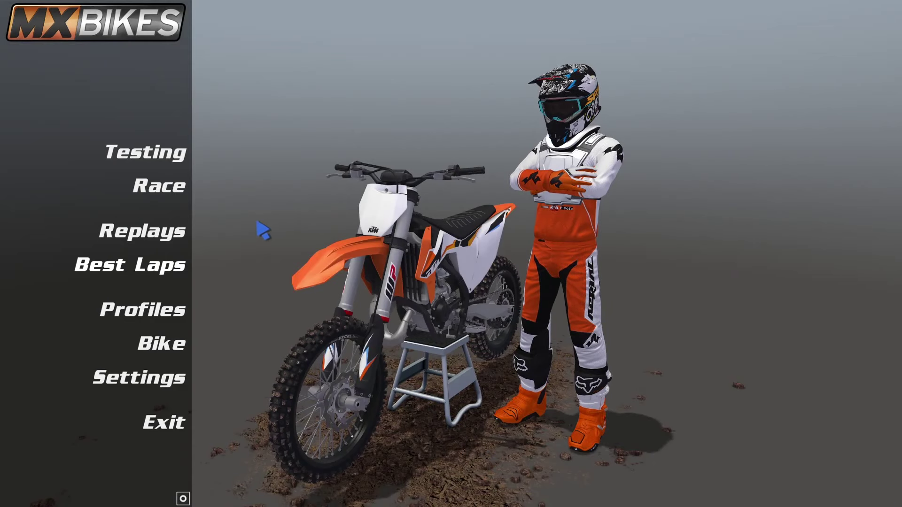
# Start a testing session on the Trial track and enter the track with the bike
pyautogui.click(147, 151)
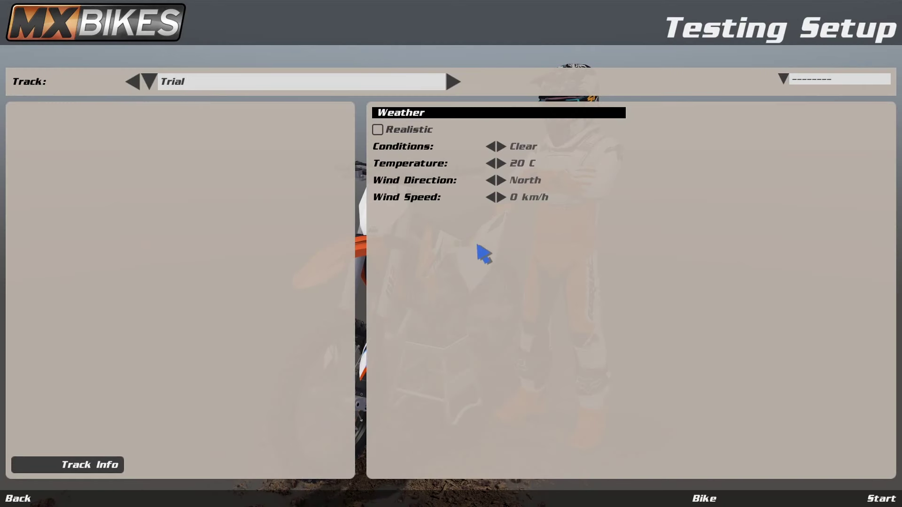
pyautogui.click(277, 85)
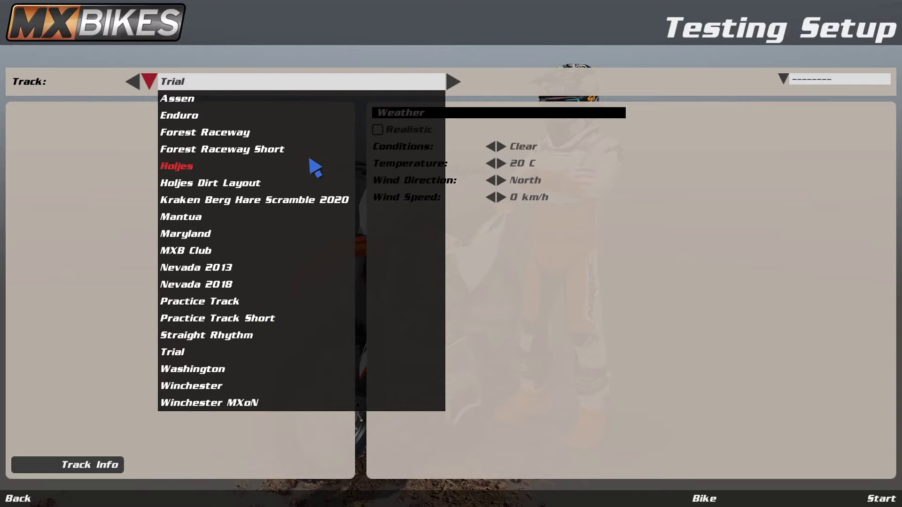
pyautogui.click(167, 352)
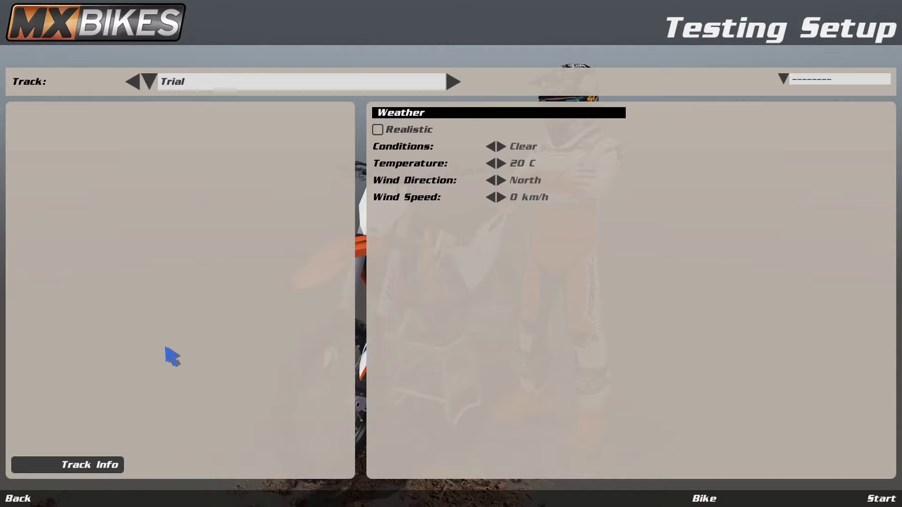
pyautogui.click(874, 501)
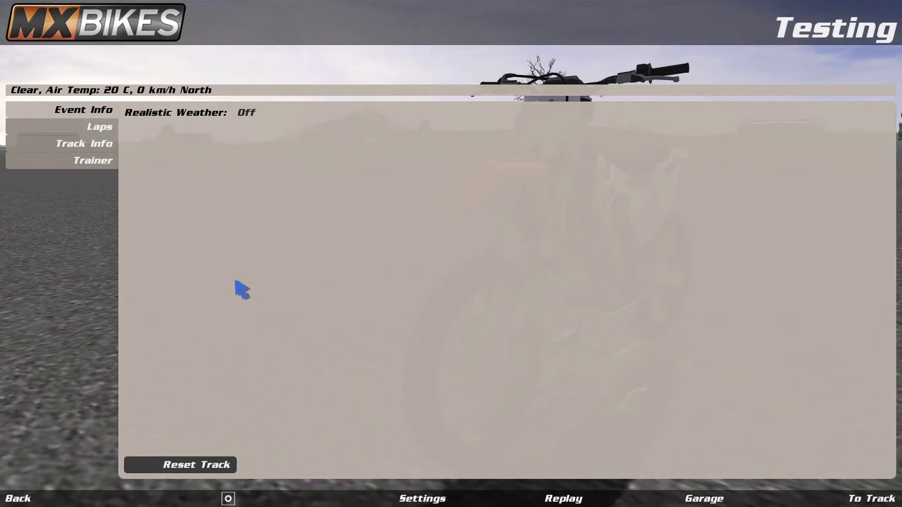
pyautogui.click(871, 499)
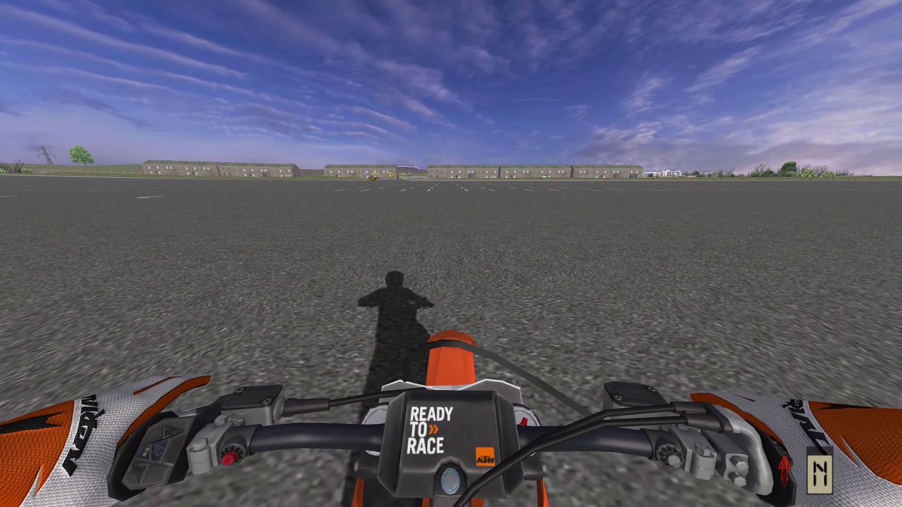